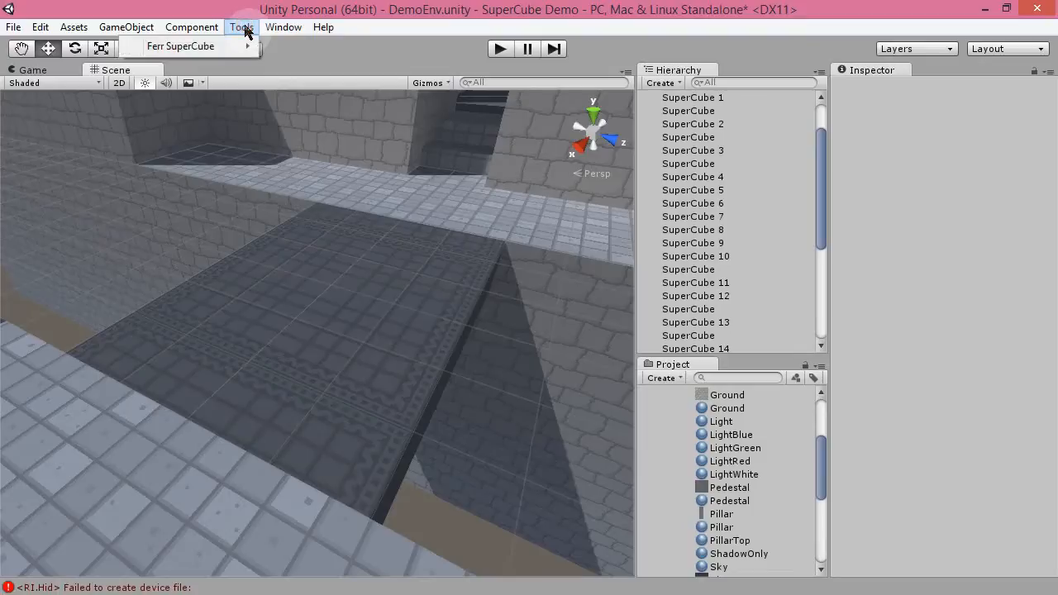
- Create a Super Cube on the dark stone bridge between the two walkways
mouse_move(234, 45)
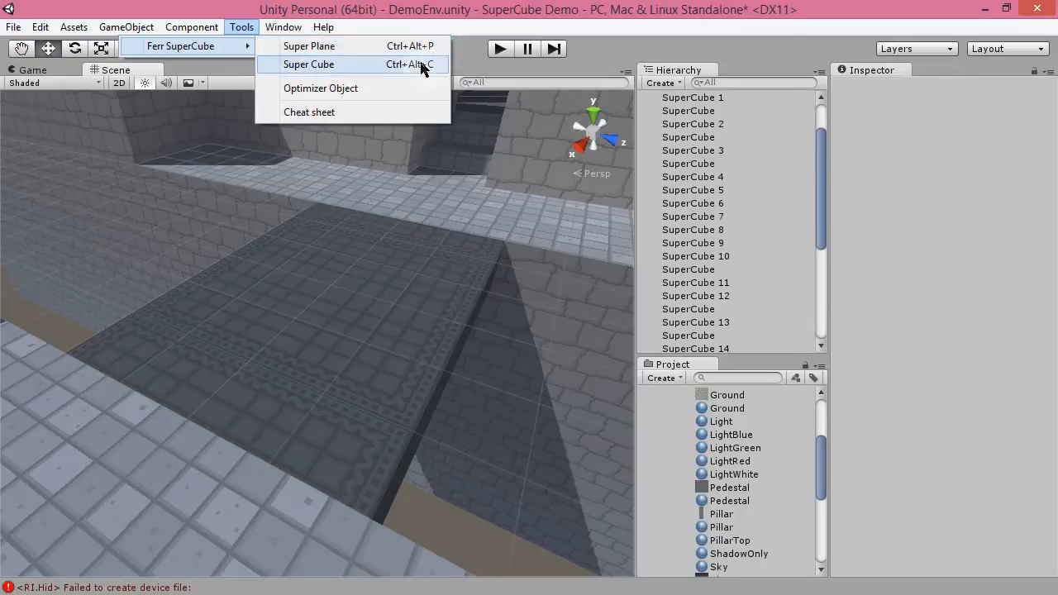
mouse_move(126, 31)
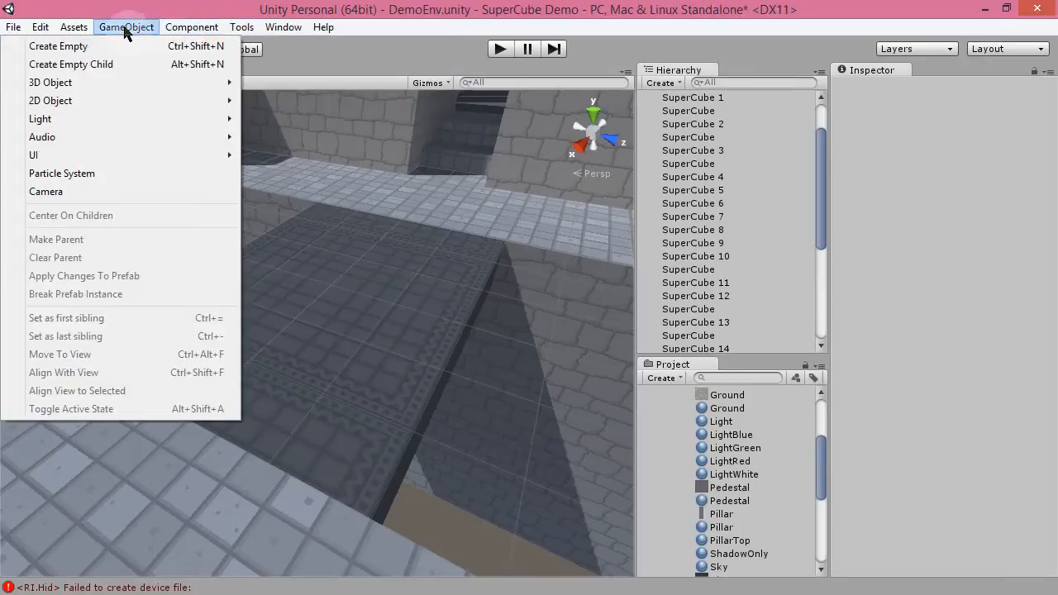
mouse_move(130, 83)
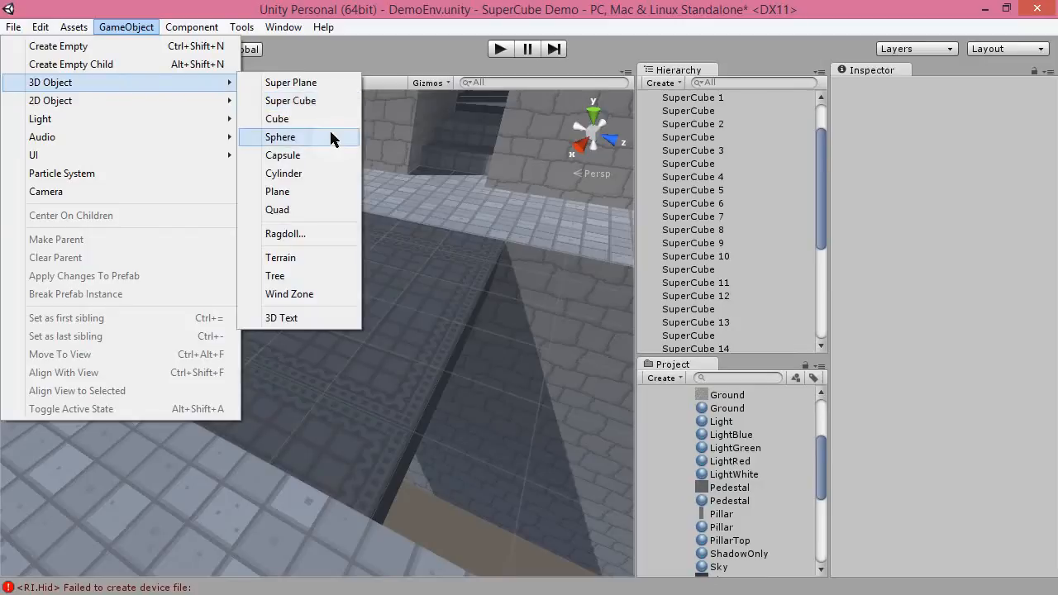
alt+drag(601, 249, 457, 312)
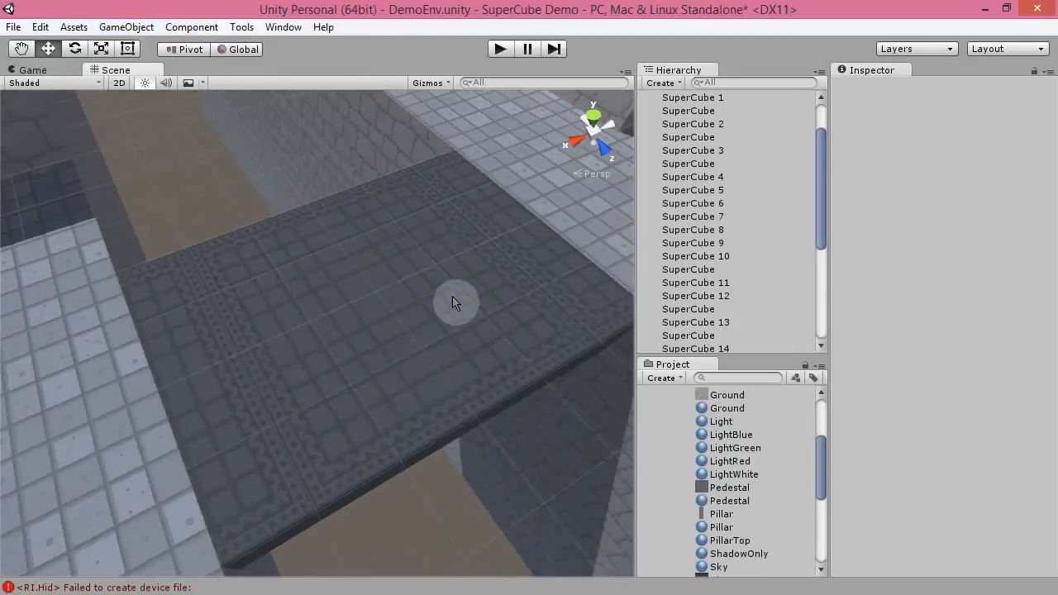
key(ctrl+alt+c)
alt+drag(480, 357, 573, 322)
alt+drag(418, 303, 353, 308)
right_drag(353, 308, 333, 286)
key(w)
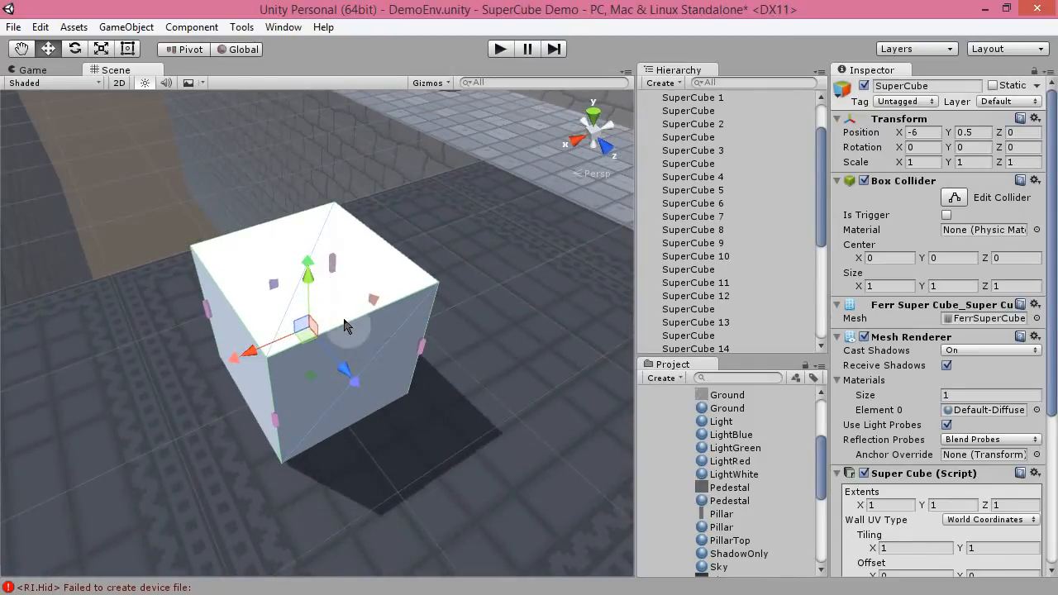
- Stretch the super cube by its edge and face handles to extents of 3 × 2 × 1.5
alt+drag(149, 387, 334, 397)
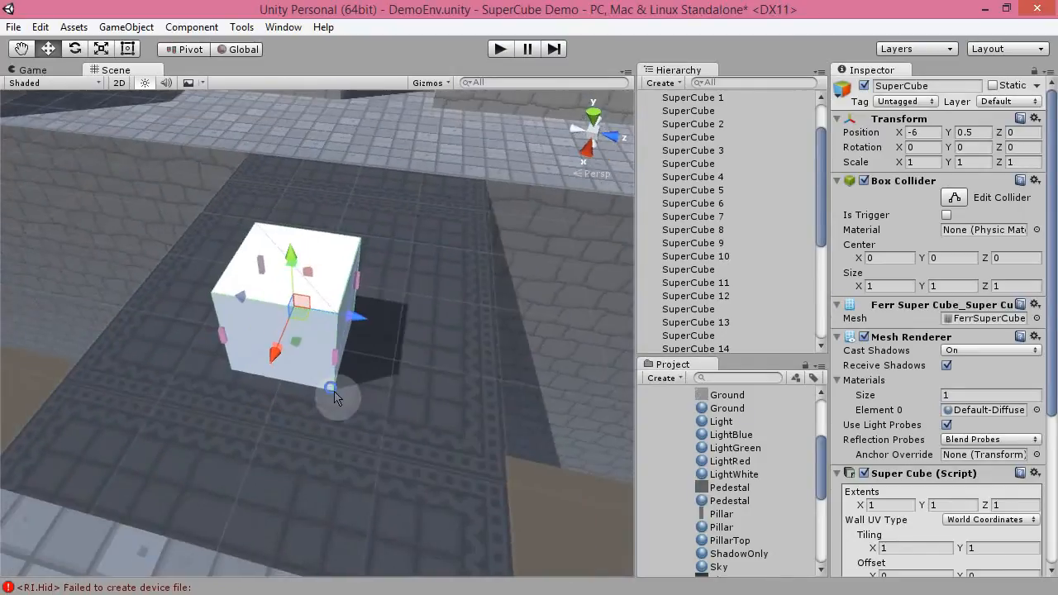
alt+drag(485, 310, 312, 324)
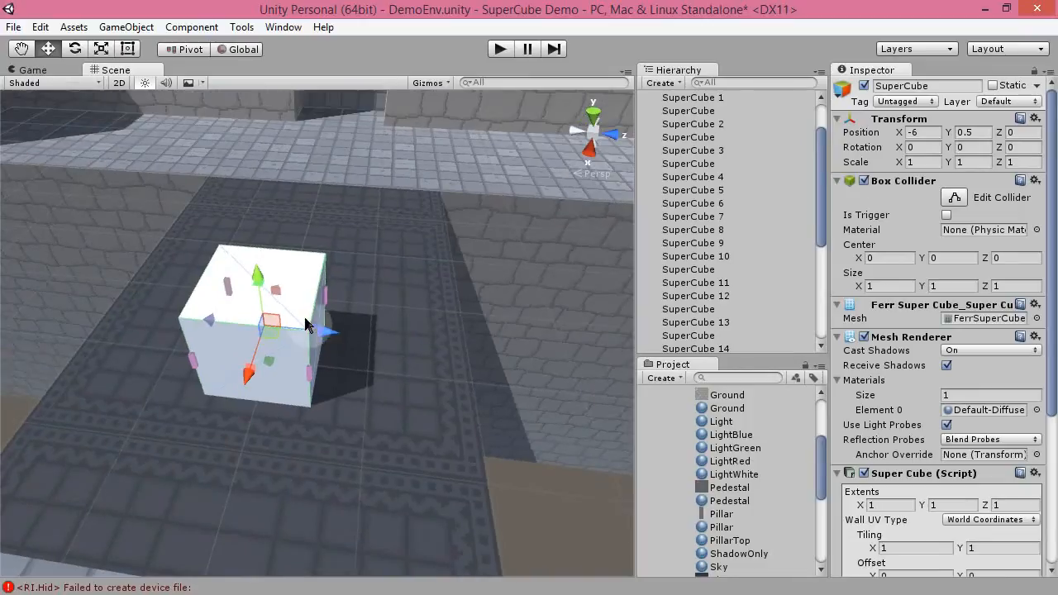
drag(352, 291, 237, 407)
drag(258, 284, 241, 161)
alt+drag(444, 229, 504, 288)
alt+drag(339, 419, 403, 379)
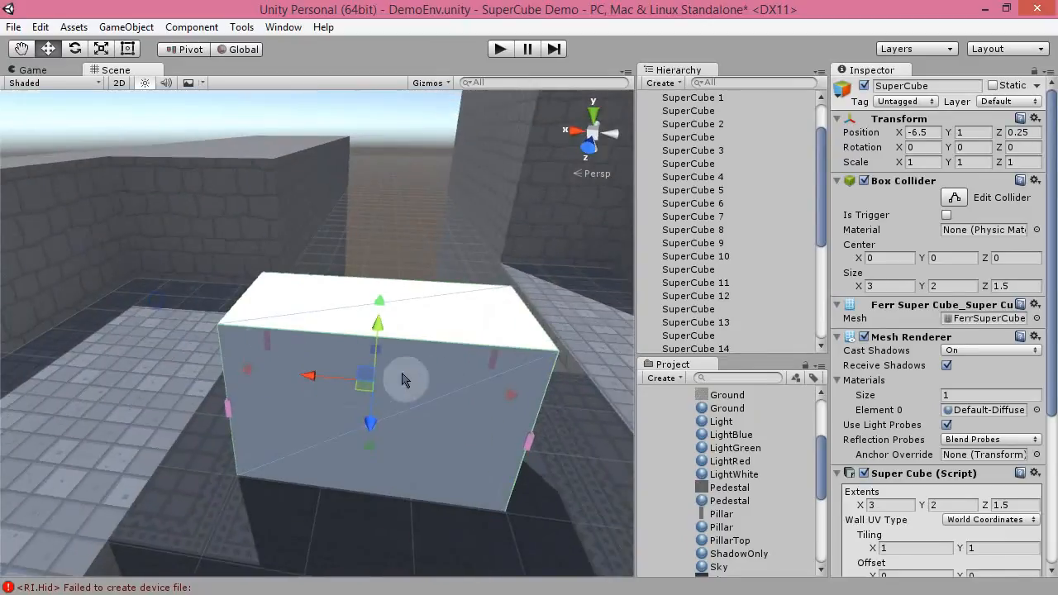
- Hide the end face of the super cube at its negative X end
alt+drag(519, 270, 443, 294)
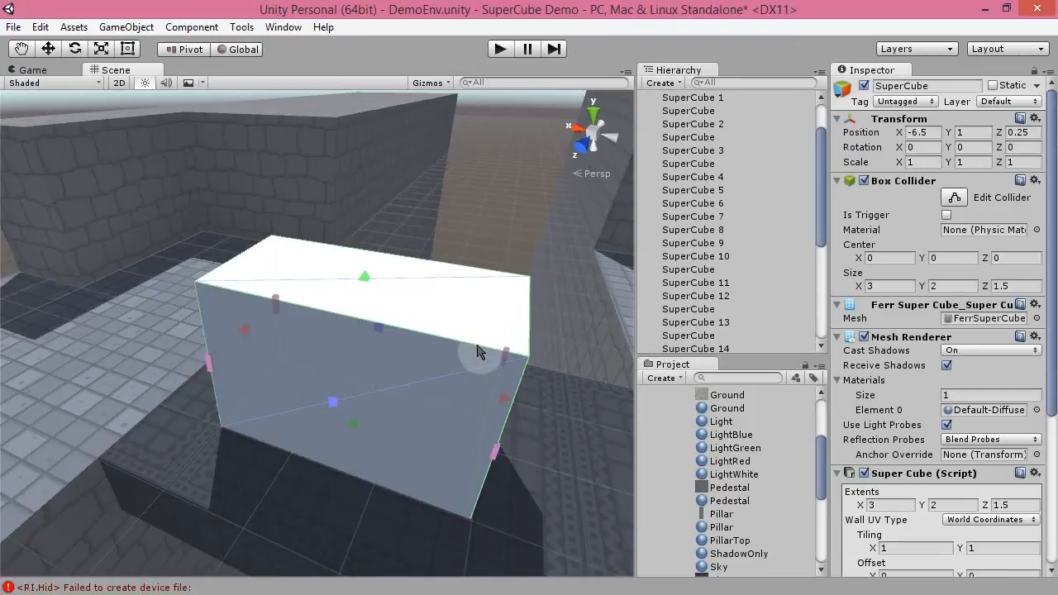
key(w)
alt+drag(333, 389, 438, 423)
alt+drag(437, 366, 516, 318)
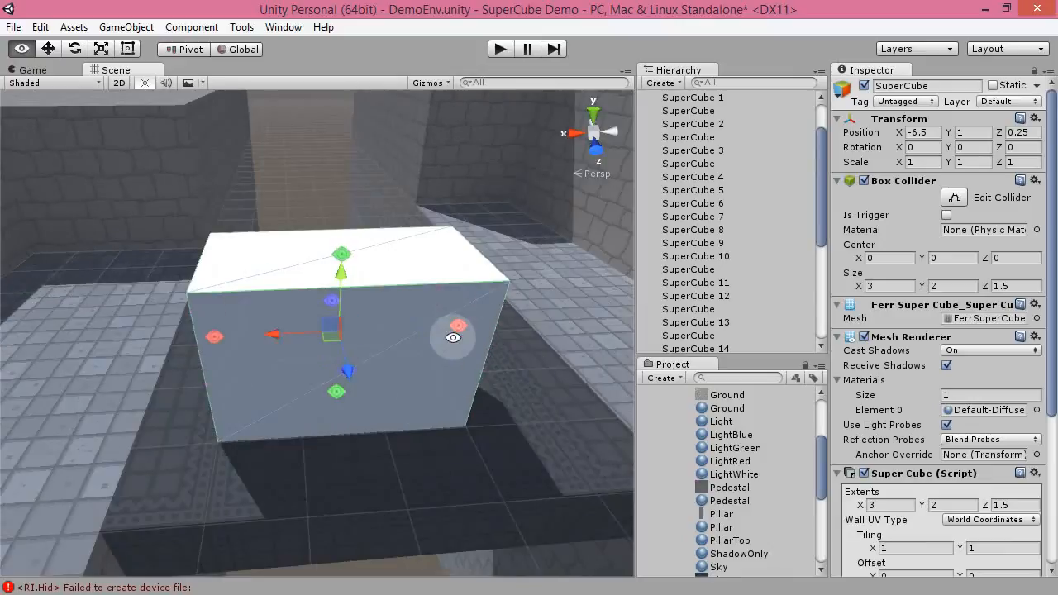
alt+drag(453, 417, 354, 300)
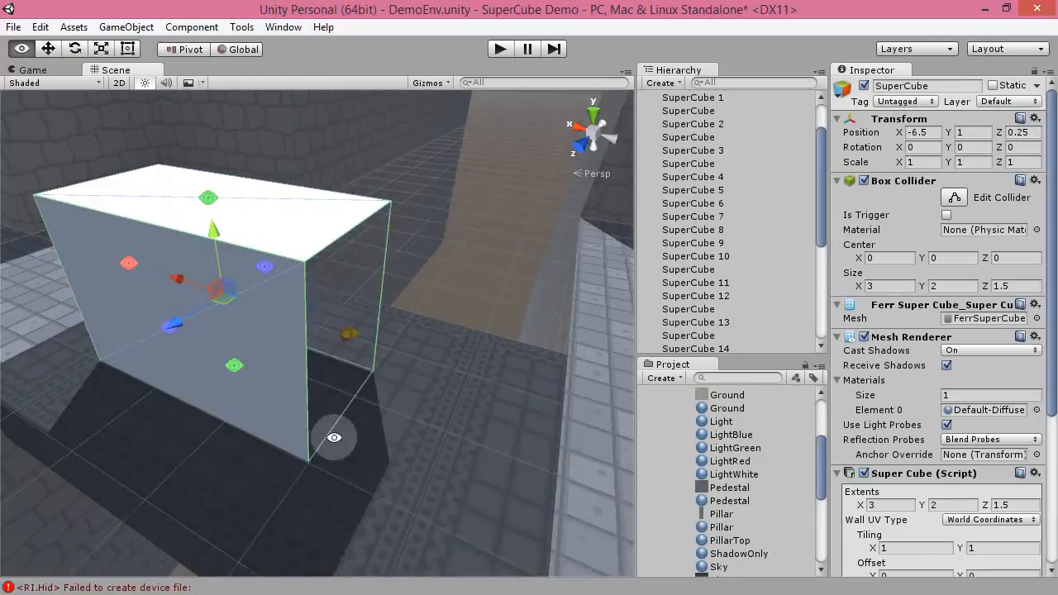
alt+drag(500, 260, 397, 273)
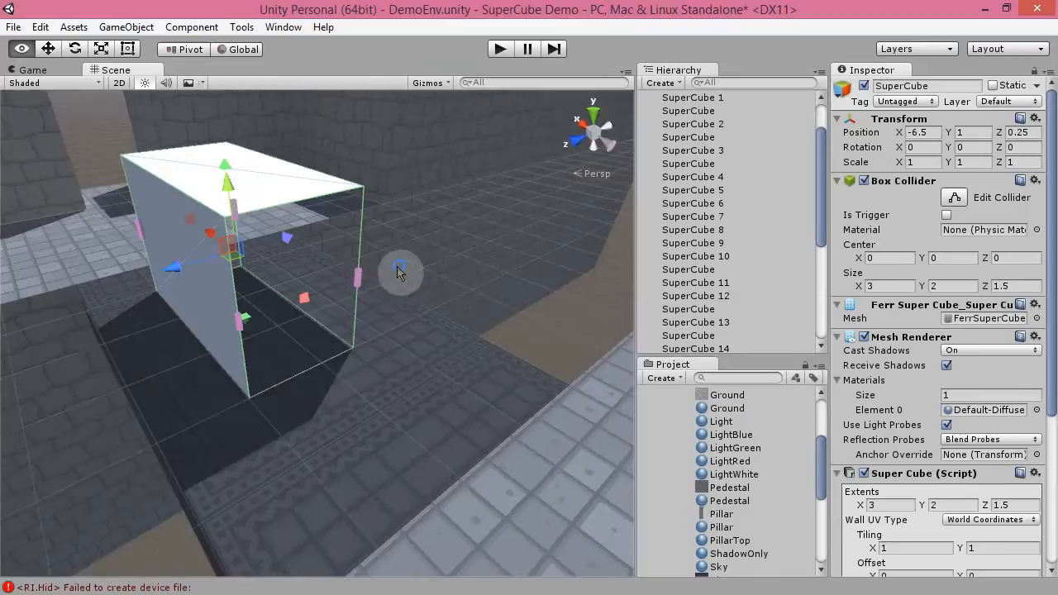
- Hide the super cube's bottom face and restore its hidden end face
alt+drag(306, 306, 286, 294)
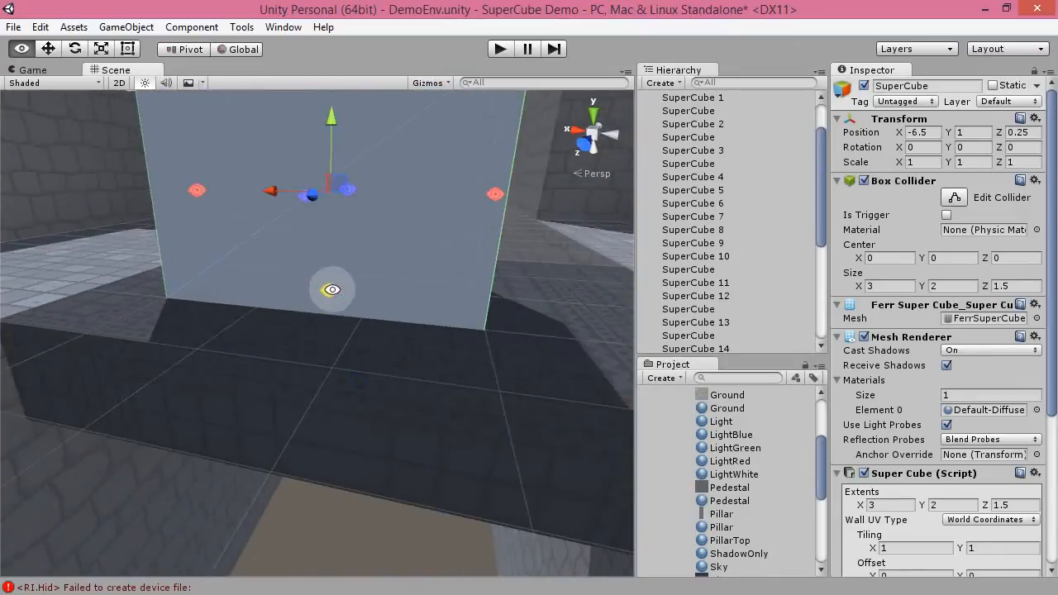
alt+drag(319, 457, 385, 438)
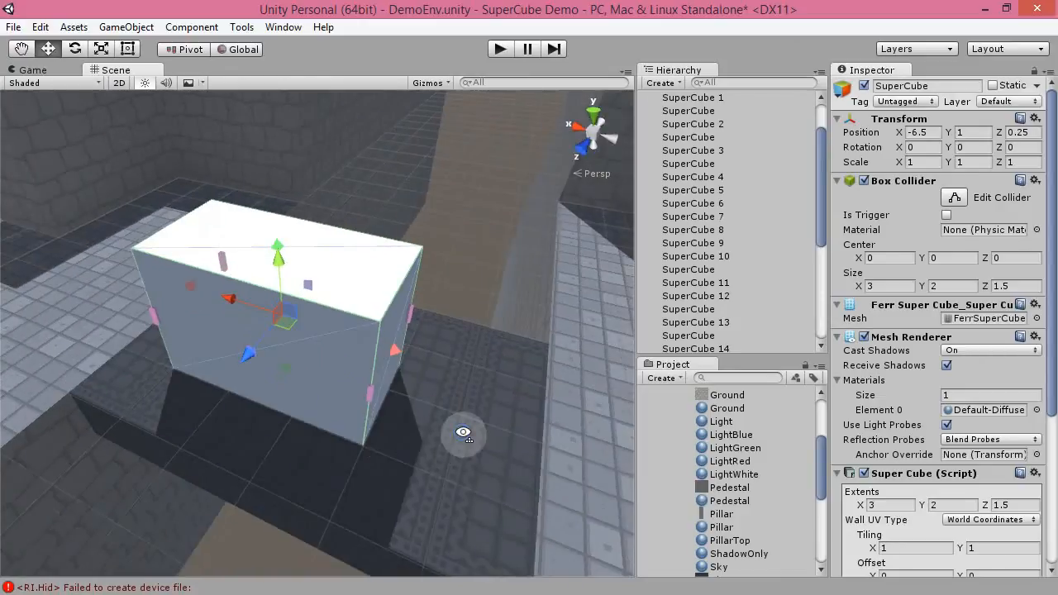
- Add a 1 × 2 × 1.5 block to the end face of the super cube at its negative X end
alt+drag(463, 430, 359, 461)
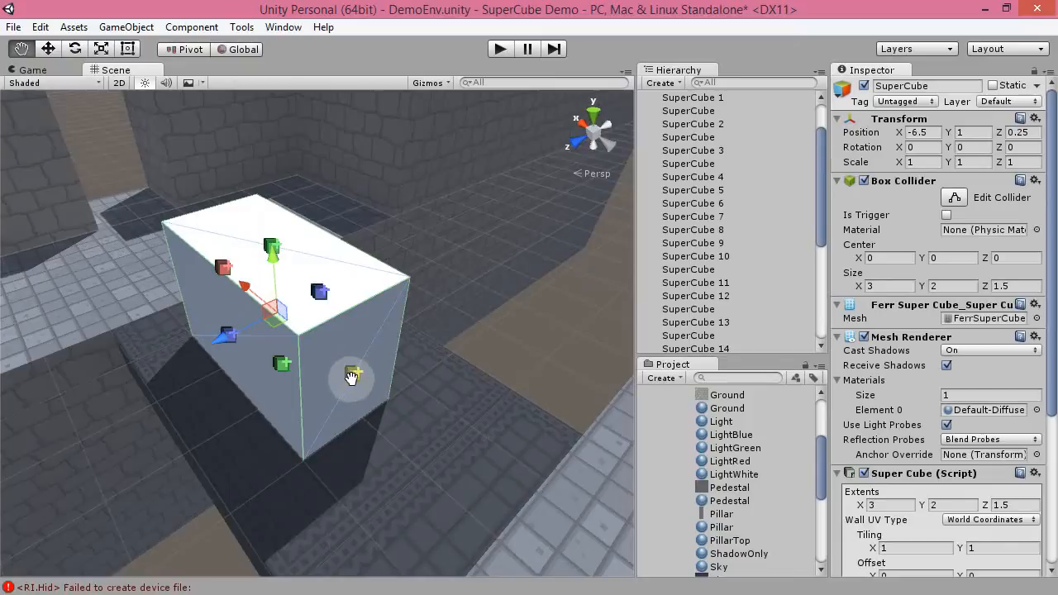
drag(356, 381, 338, 377)
alt+drag(255, 338, 352, 430)
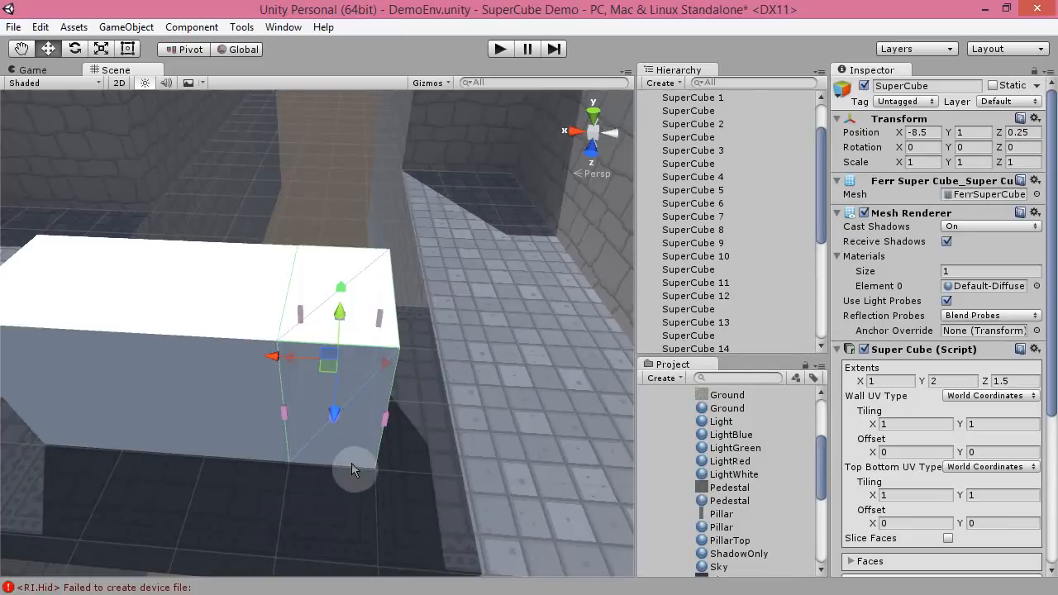
- Add a block to the front face of the small end block and a 1 × 1 × 1 cube on top of it
alt+drag(386, 471, 366, 314)
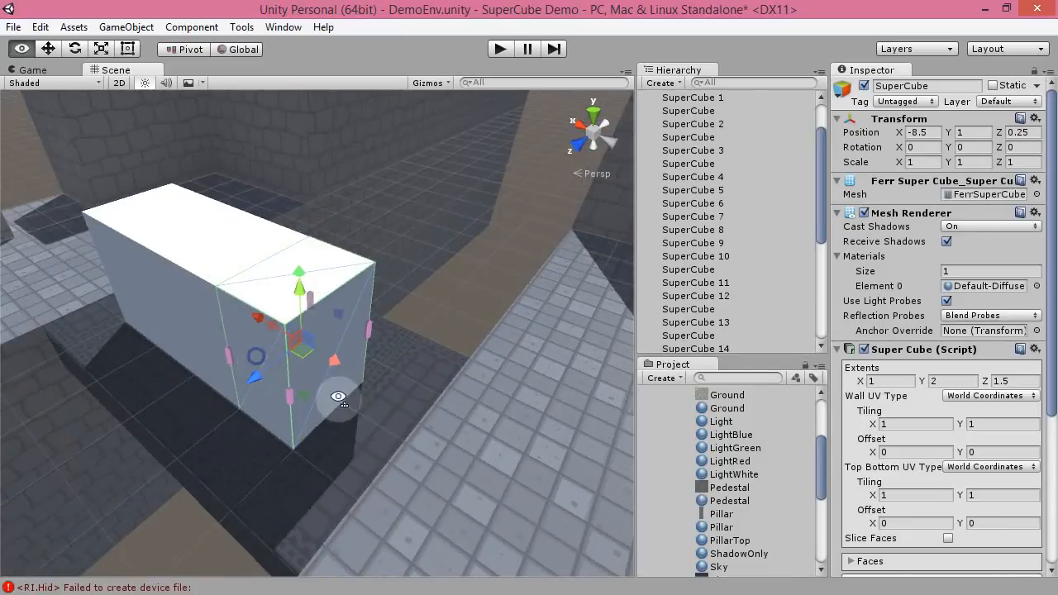
alt+drag(259, 360, 430, 391)
mouse_move(345, 320)
mouse_down()
mouse_move(406, 323)
mouse_move(330, 314)
mouse_move(384, 329)
mouse_move(339, 326)
mouse_up()
alt+drag(494, 277, 441, 276)
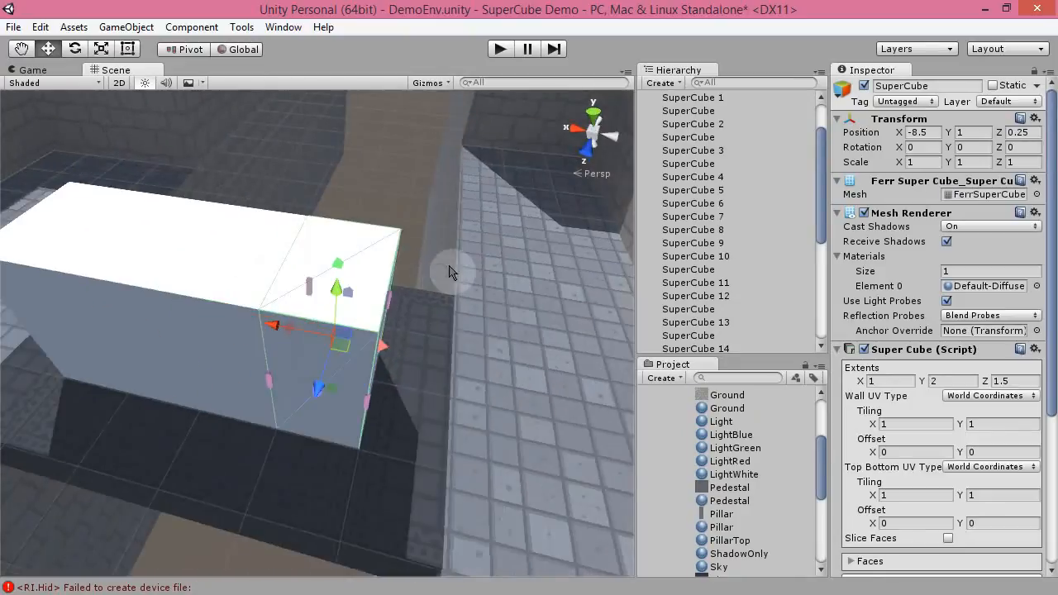
alt+drag(435, 347, 344, 343)
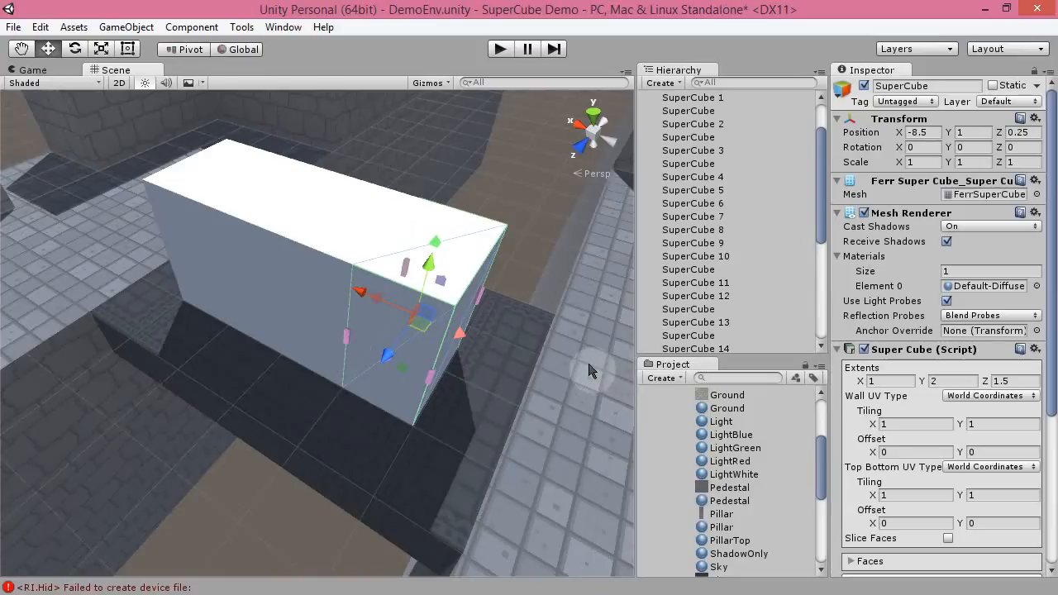
alt+drag(448, 444, 397, 427)
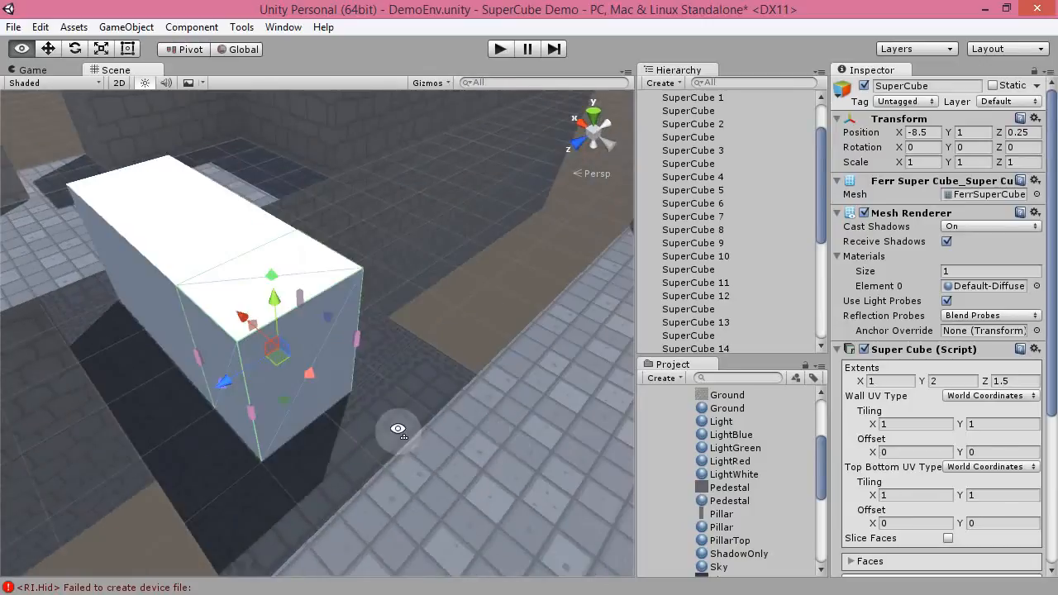
alt+drag(508, 440, 400, 464)
key(q)
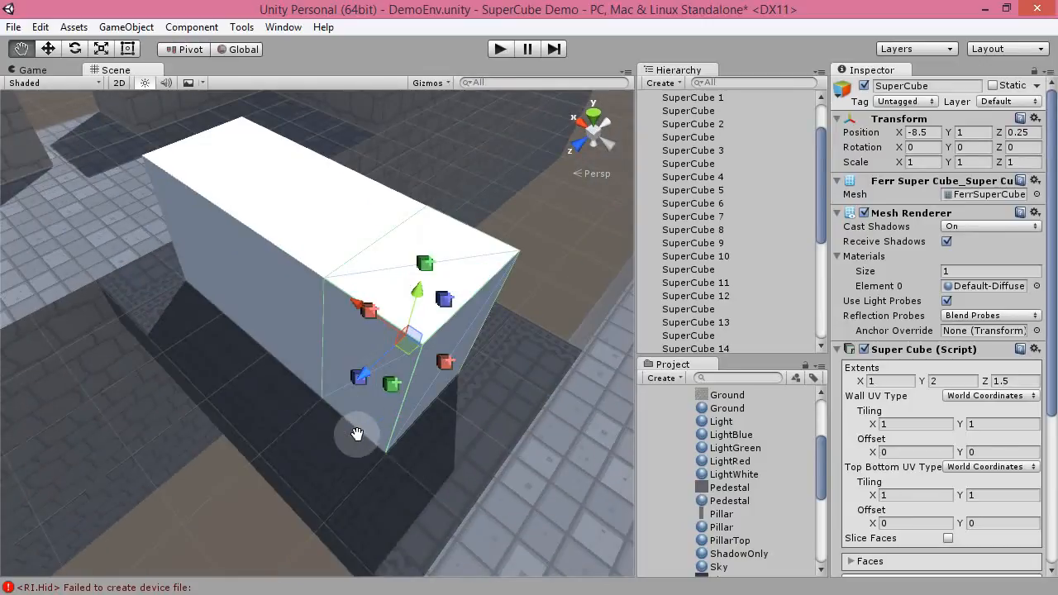
click(358, 380)
ctrl+alt+click(327, 344)
alt+drag(415, 451, 500, 335)
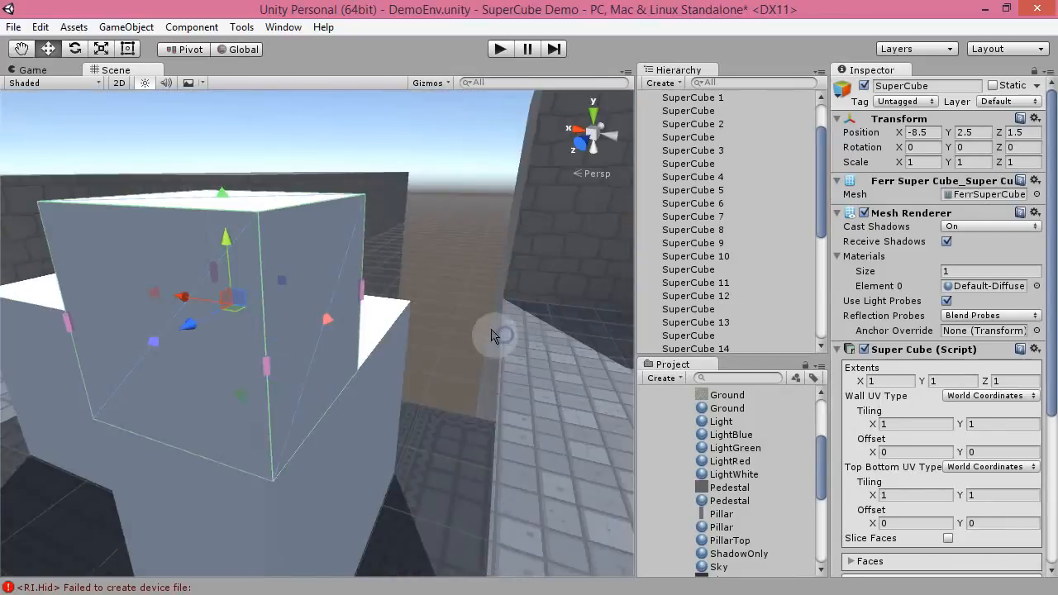
- Select the original 3 × 2 × 1.5 super cube and apply the Ground material to all of it
click(491, 334)
alt+drag(432, 333, 546, 376)
alt+drag(215, 235, 342, 338)
click(416, 369)
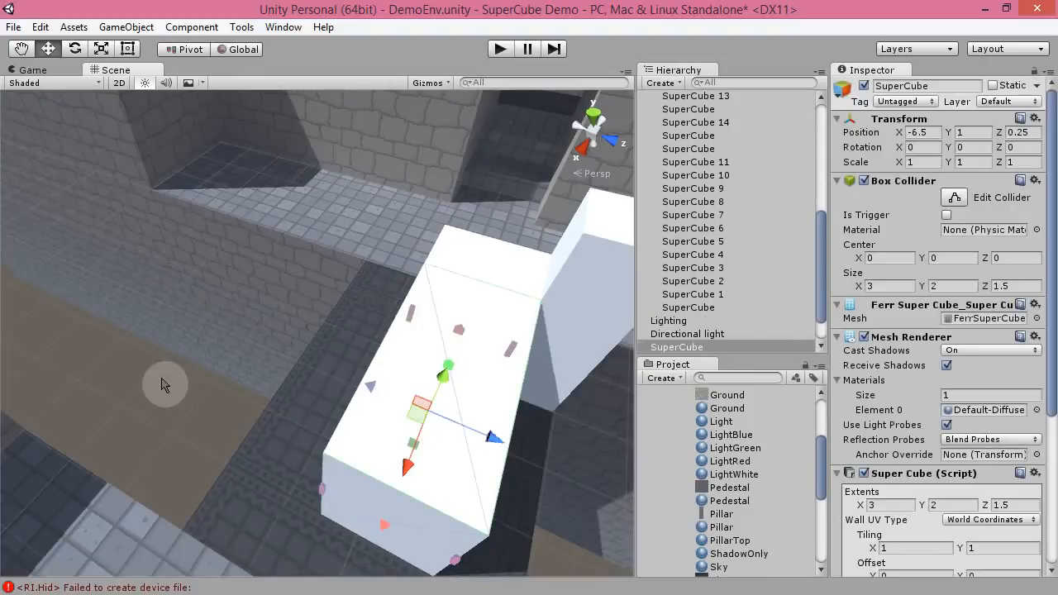
alt+drag(163, 384, 153, 343)
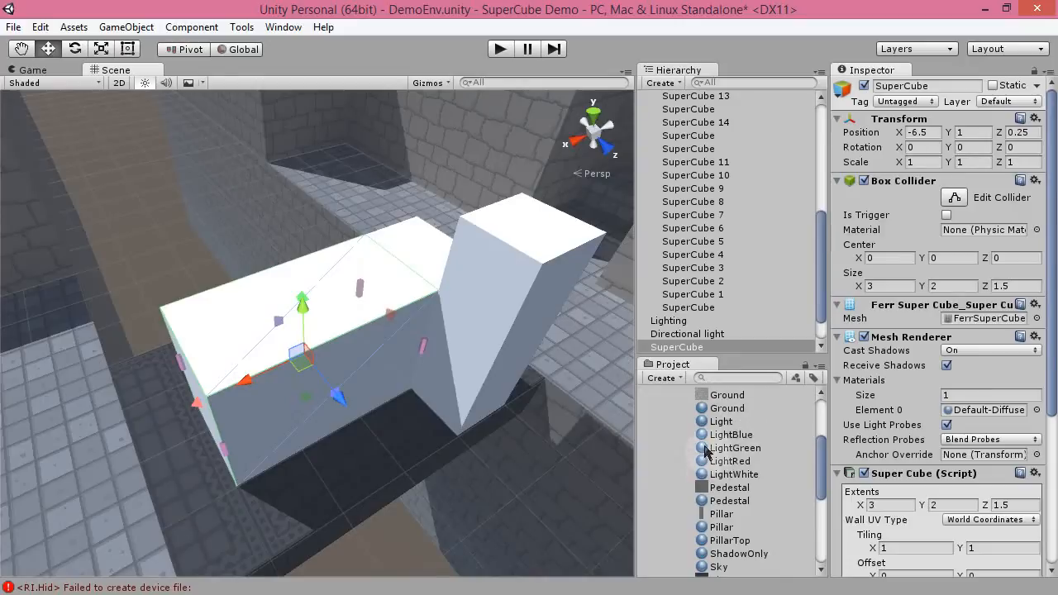
drag(740, 410, 217, 396)
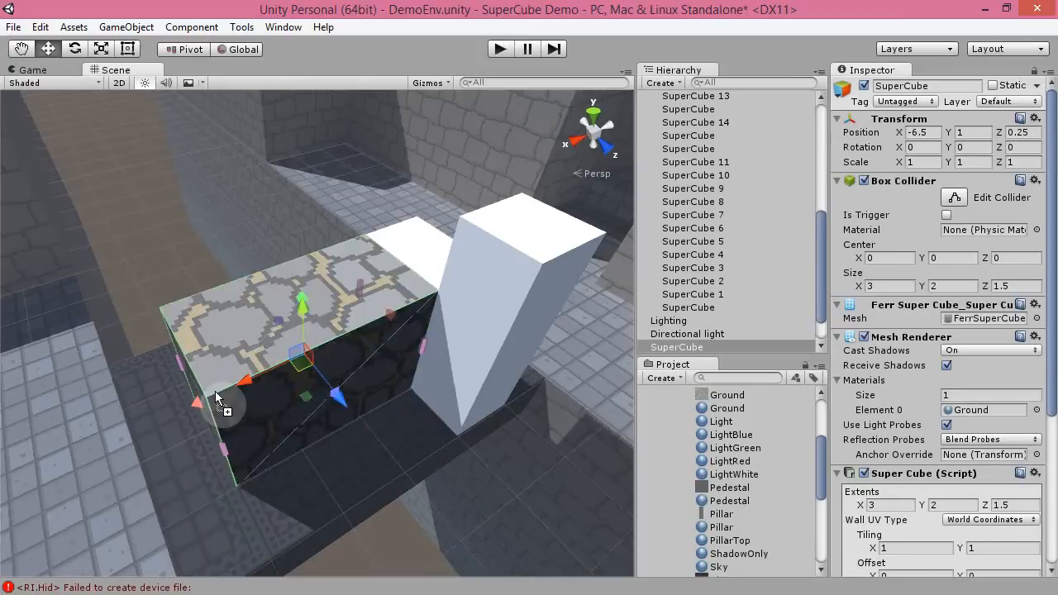
drag(257, 328, 225, 422)
- Apply the Wall material to only the top face of the 3 × 2 × 1.5 super cube
right_drag(572, 493, 492, 447)
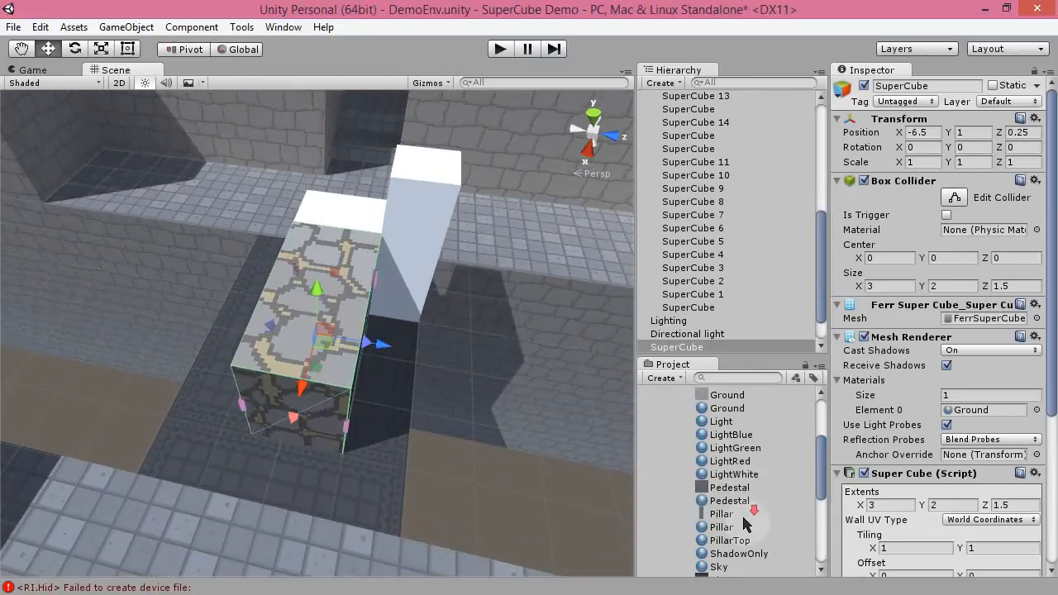
scroll(746, 518, down, 5)
drag(727, 494, 319, 298)
alt+drag(487, 404, 460, 438)
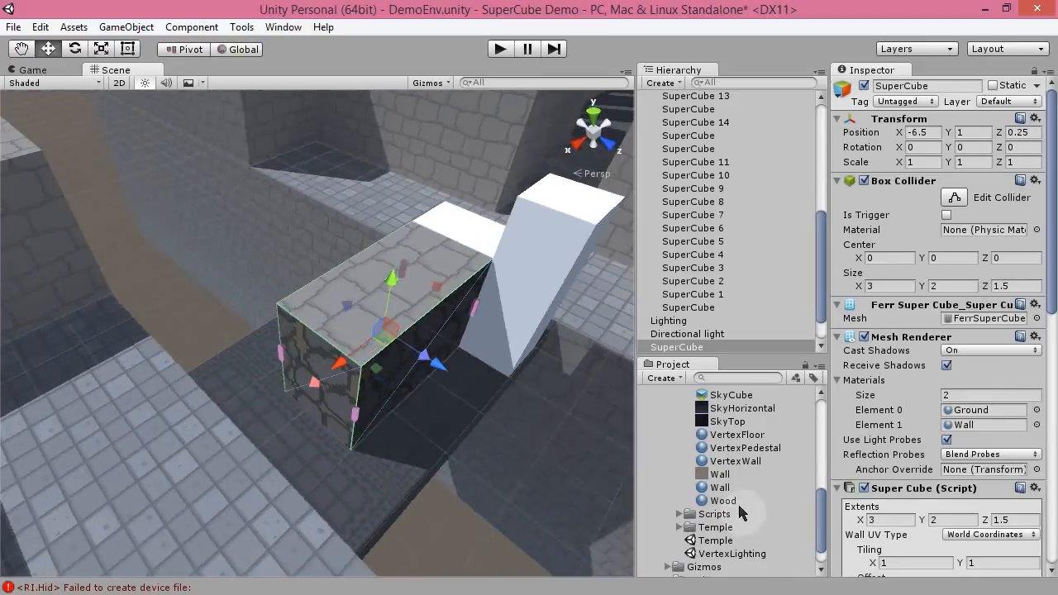
- Replace the Ground material on the super cube's side faces with the Pillar material
scroll(729, 516, up, 3)
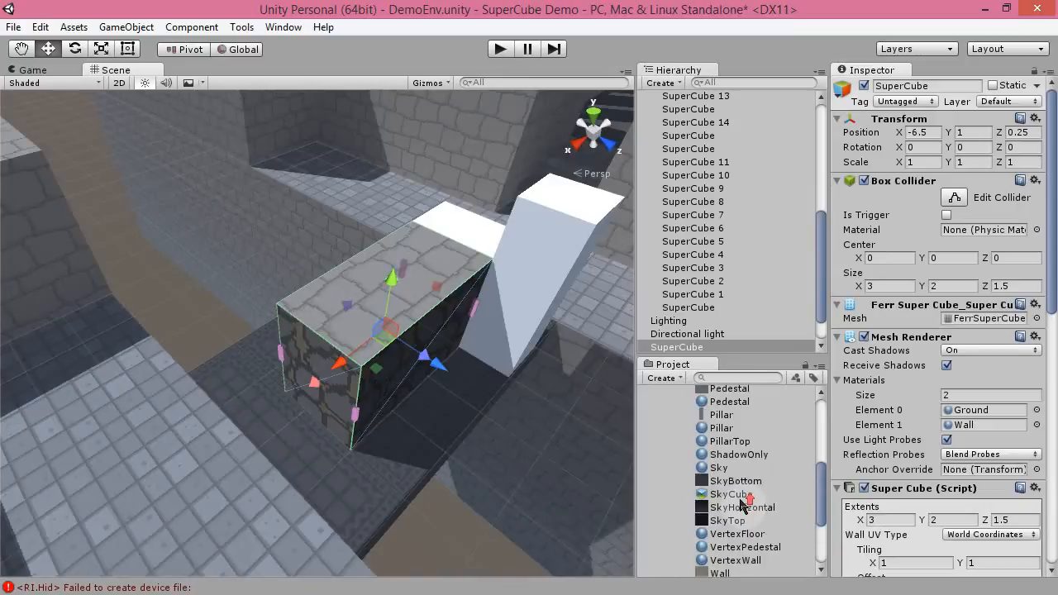
drag(719, 429, 584, 406)
click(369, 357)
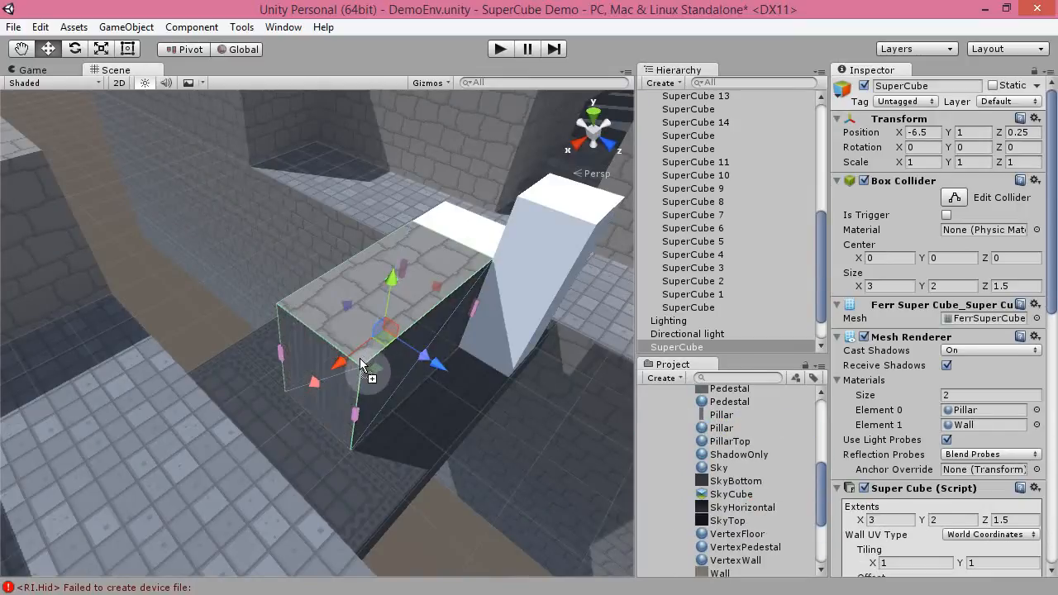
drag(379, 365, 350, 356)
drag(386, 300, 359, 362)
right_drag(372, 453, 223, 409)
- Expand the super cube's face settings and clear the Wall material from the Top face
scroll(911, 384, down, 5)
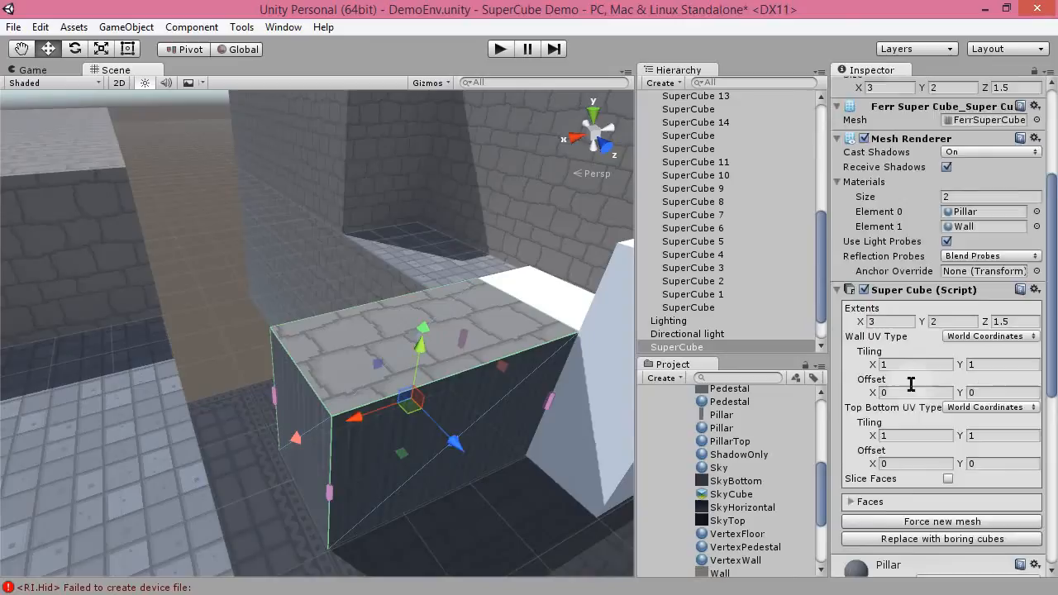
scroll(910, 384, down, 3)
click(851, 403)
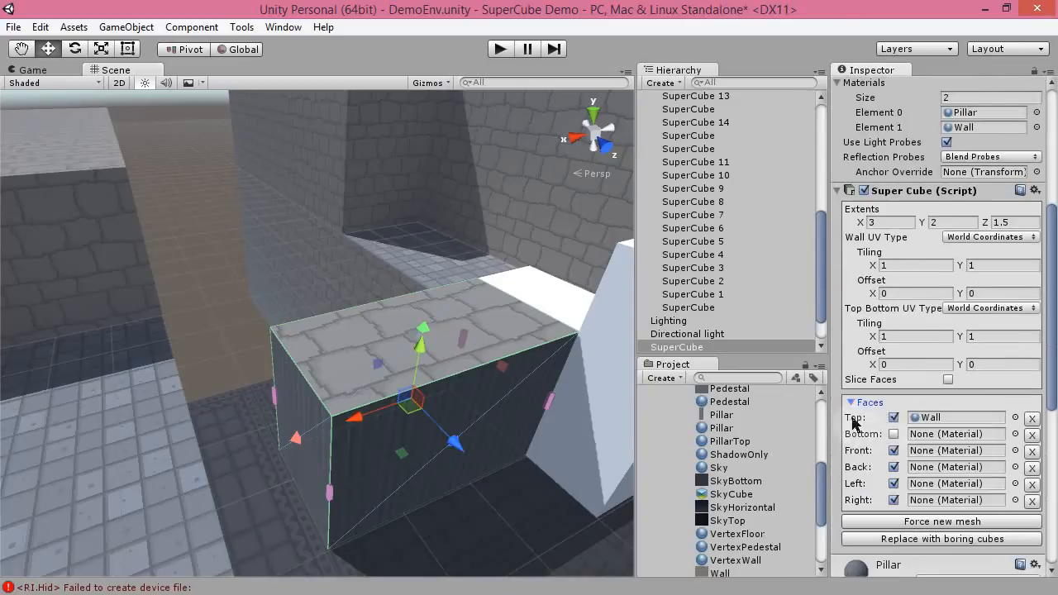
click(893, 432)
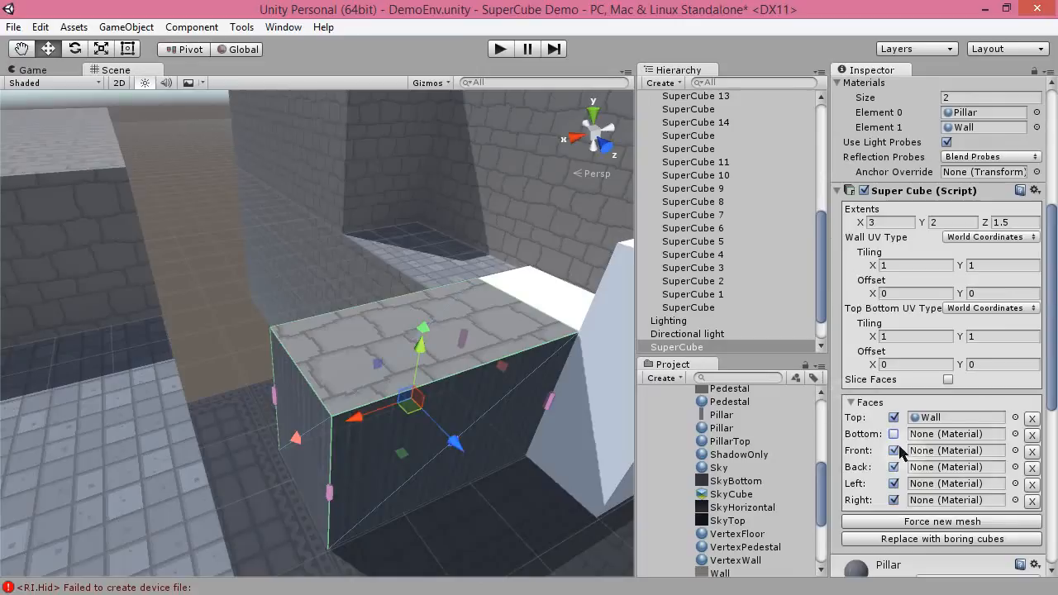
click(1032, 419)
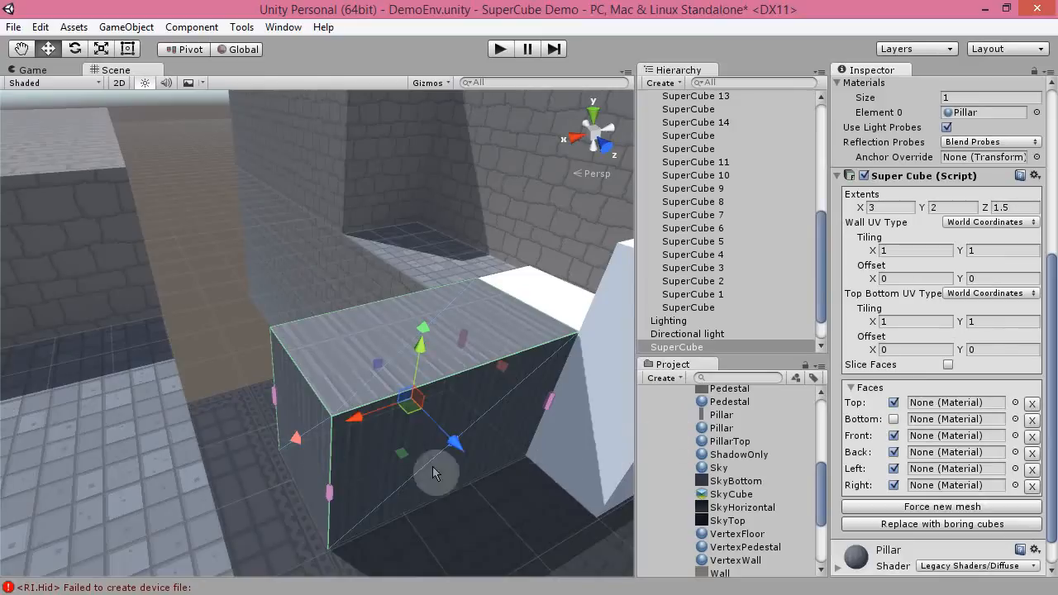
- Select the long tiled walkway block beside the bridge to examine its per-face materials
alt+drag(230, 473, 442, 488)
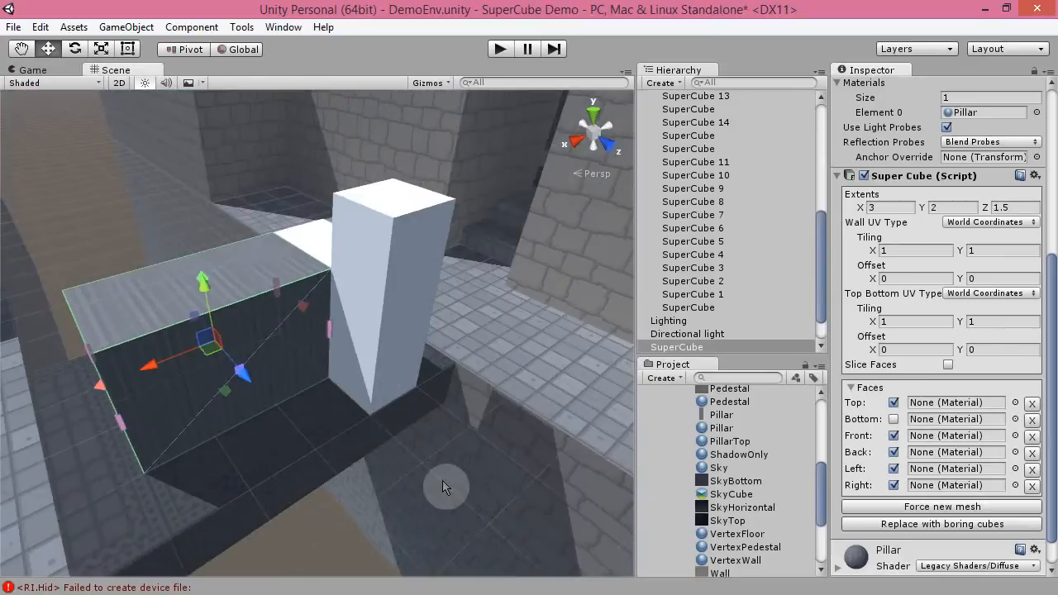
mouse_move(501, 451)
right_down()
mouse_move(529, 496)
mouse_move(495, 454)
right_up()
click(431, 292)
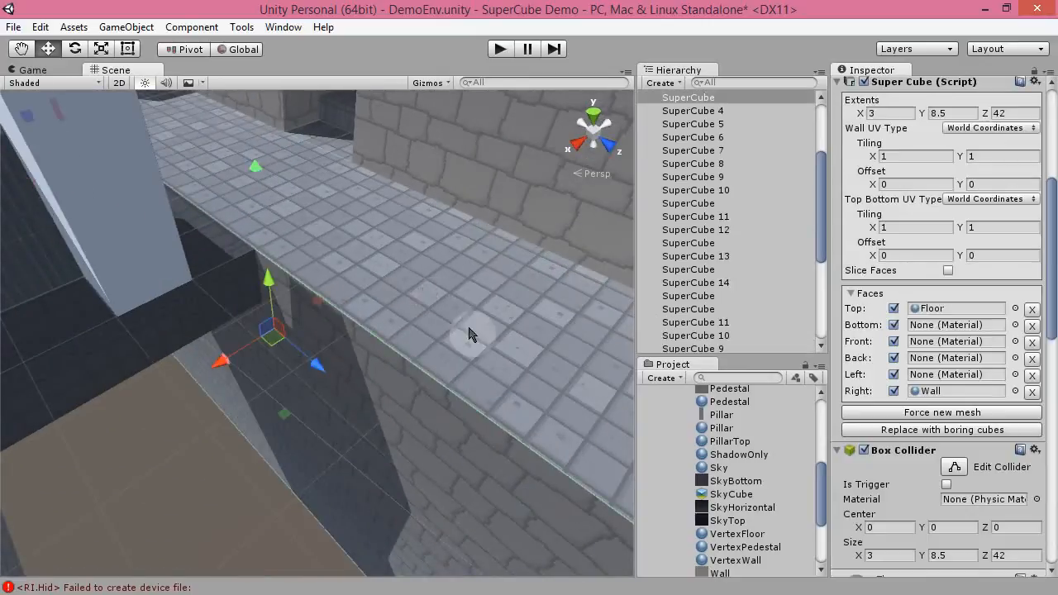
- Look over the wall blocks around the walkway, selecting them to examine which of their faces carry materials
alt+drag(149, 433, 443, 506)
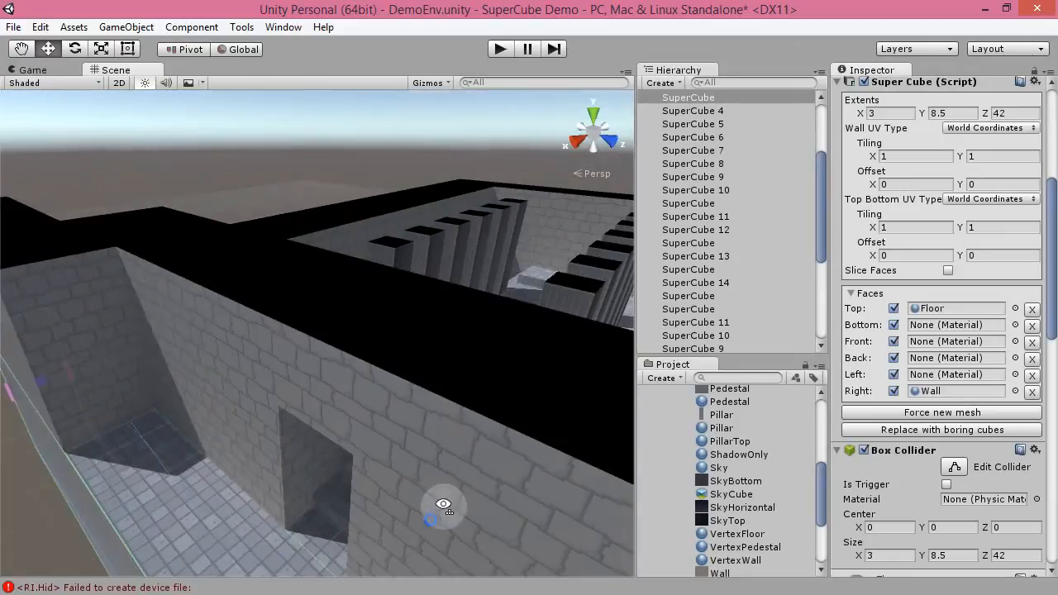
click(237, 252)
alt+drag(478, 343, 214, 306)
click(265, 263)
mouse_move(276, 413)
right_down()
mouse_move(240, 416)
mouse_move(269, 413)
right_up()
key(w)
- Replace the Pillar material on the 3 × 2 × 1.5 bridge super cube with the Pedestal material
click(369, 394)
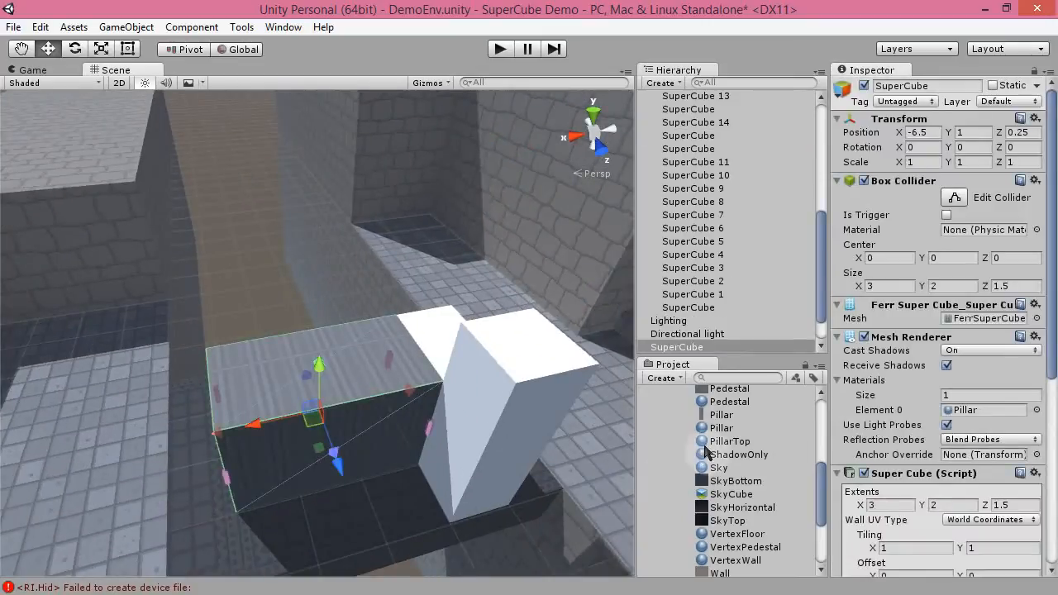
scroll(758, 508, down, 2)
scroll(759, 508, up, 4)
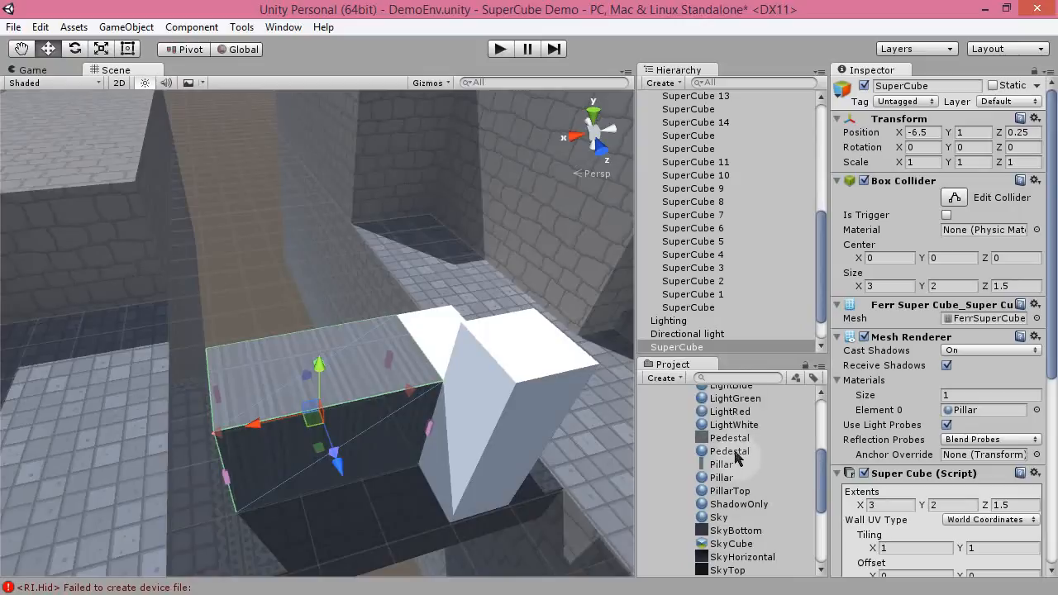
drag(739, 455, 224, 432)
- Stretch the bridge super cube along X to a length of 4 units
right_drag(234, 229, 350, 314)
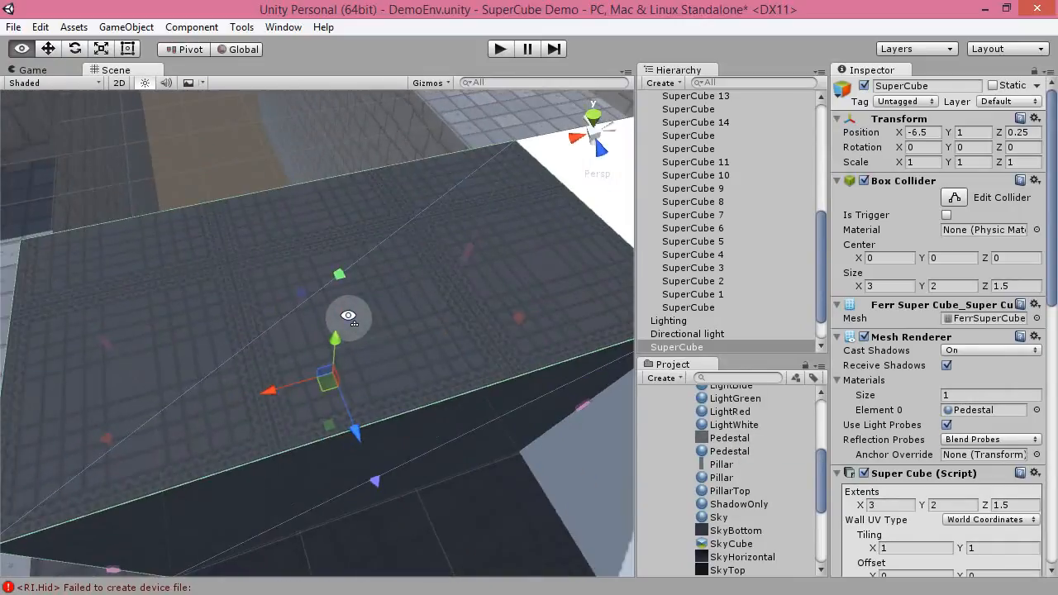
right_drag(515, 339, 404, 405)
drag(291, 417, 77, 484)
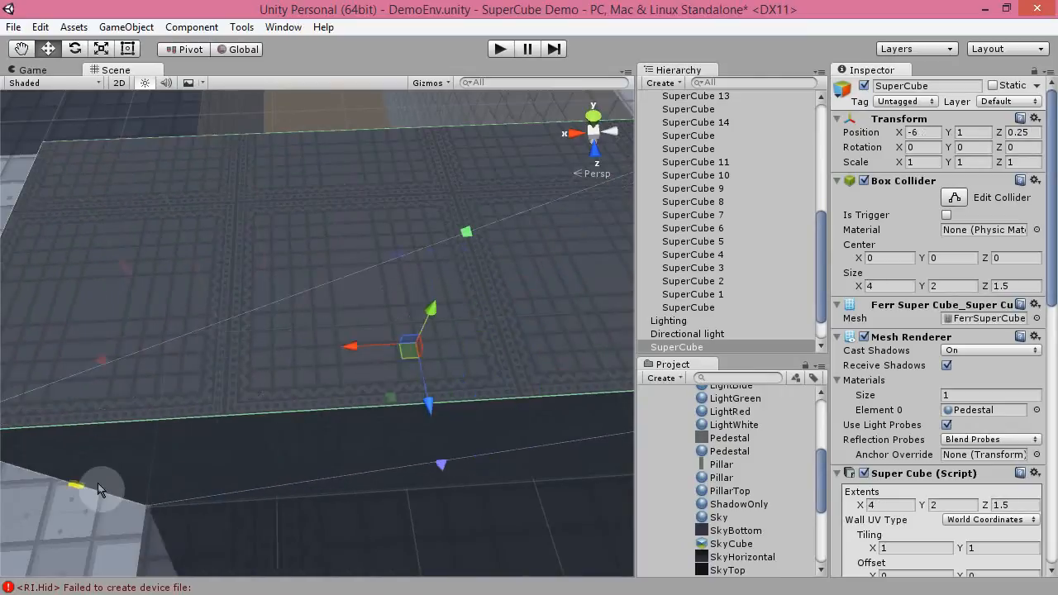
- Try a wall UV tiling X of 0.74 and a wall offset X of 0.95 on the super cube
scroll(975, 446, down, 5)
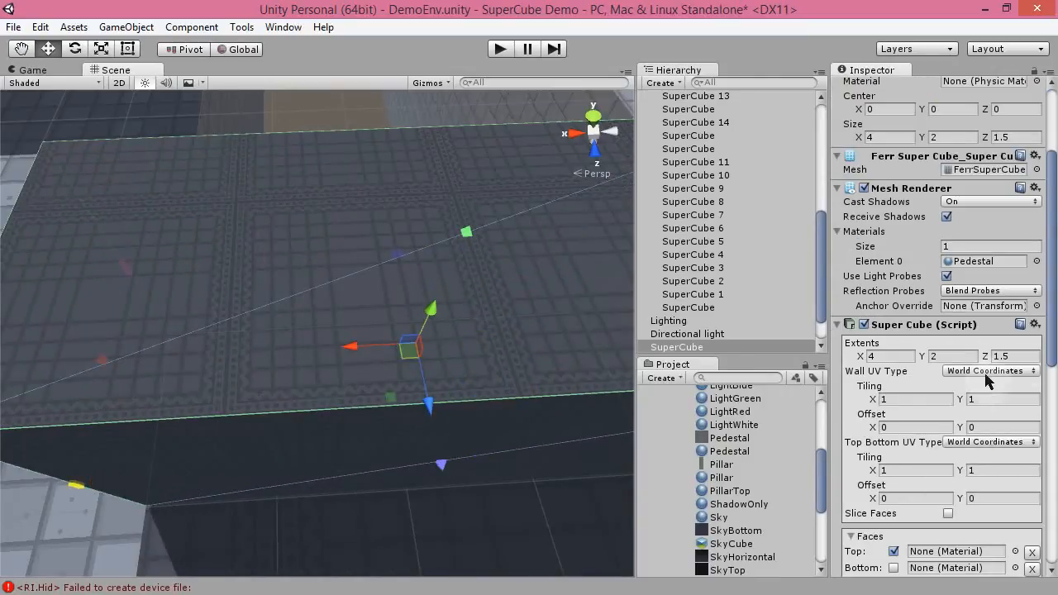
alt+drag(352, 507, 621, 241)
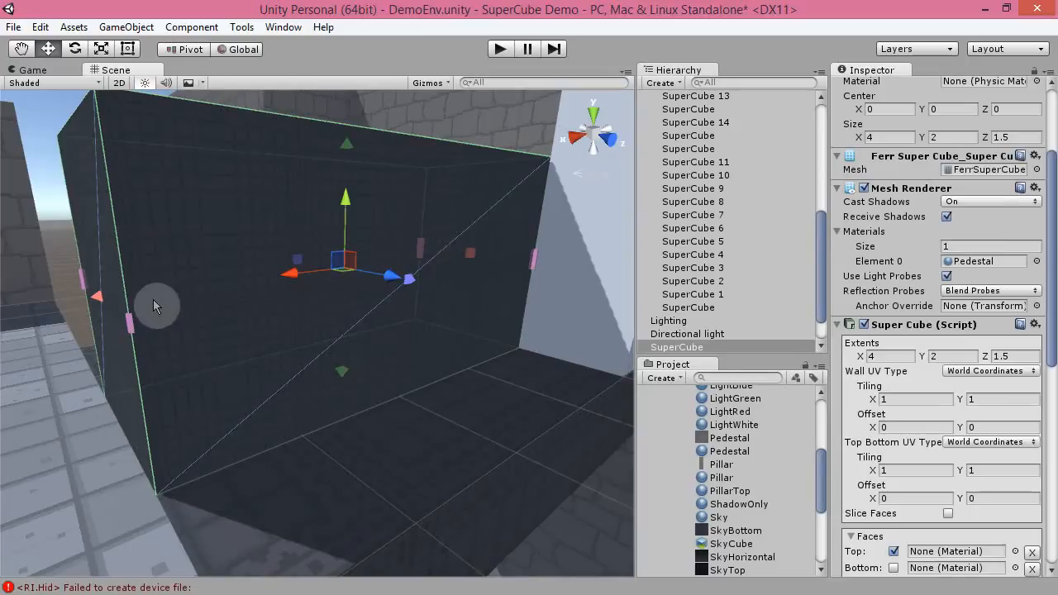
alt+drag(305, 248, 413, 504)
alt+drag(548, 470, 433, 368)
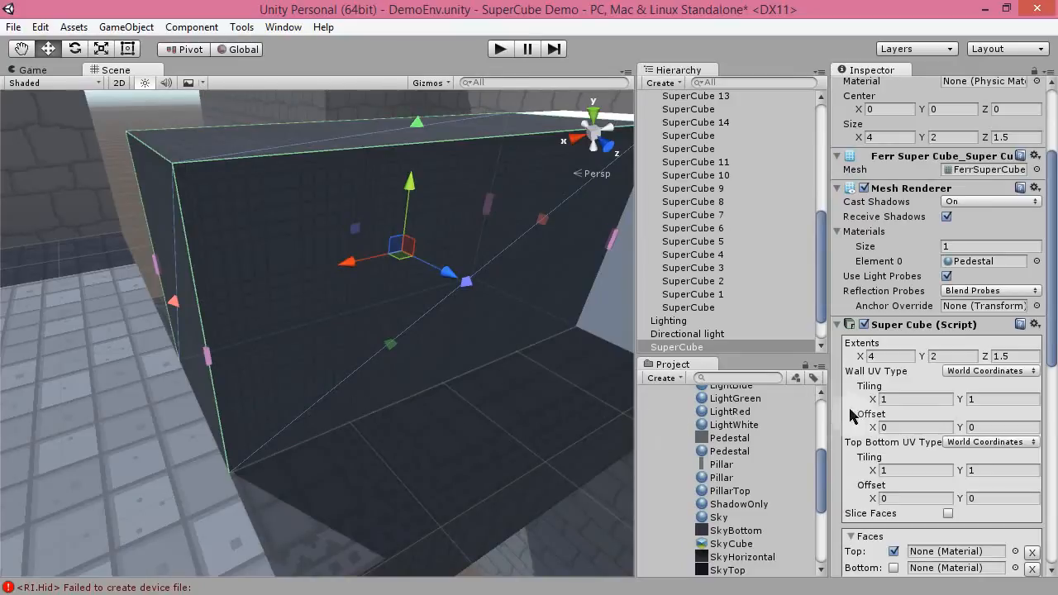
alt+drag(403, 433, 597, 486)
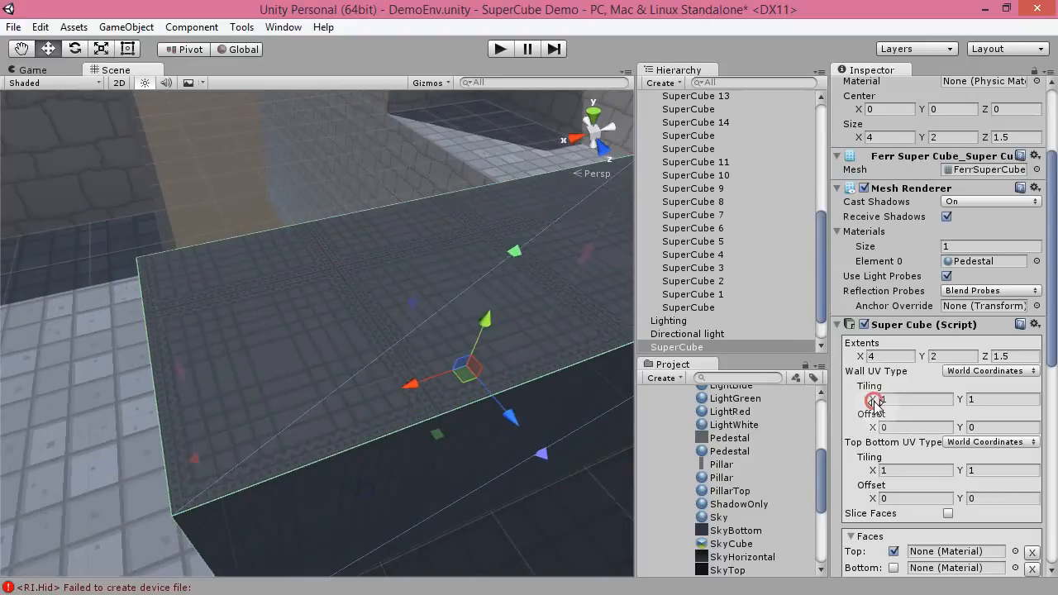
alt+drag(528, 413, 741, 373)
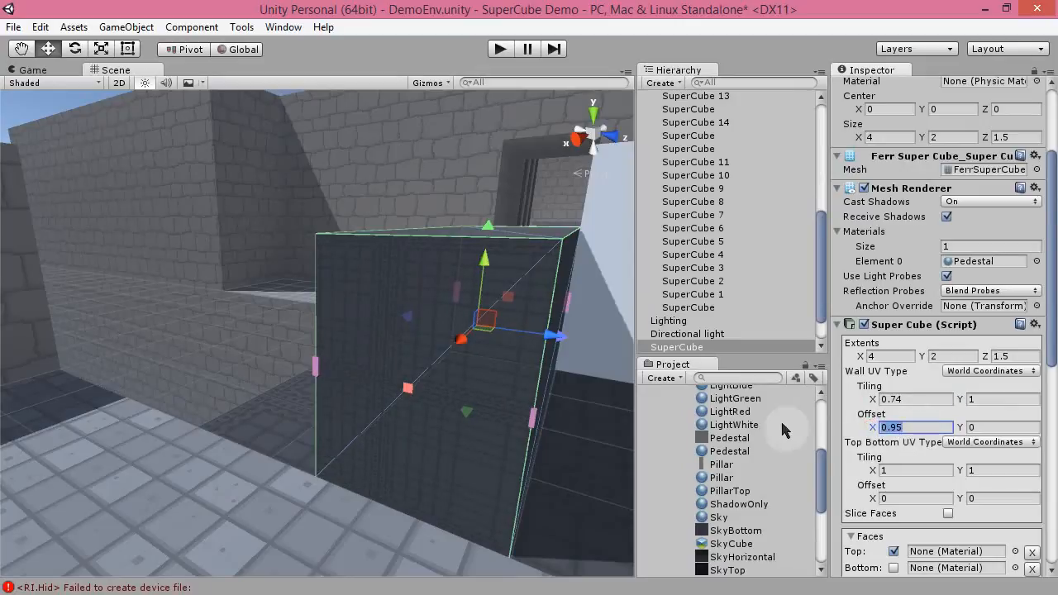
- Reset the super cube's wall UV tiling X to 1 and its wall offset X to 0
click(917, 400)
text(1)
right_drag(282, 460, 208, 566)
alt+drag(552, 387, 484, 426)
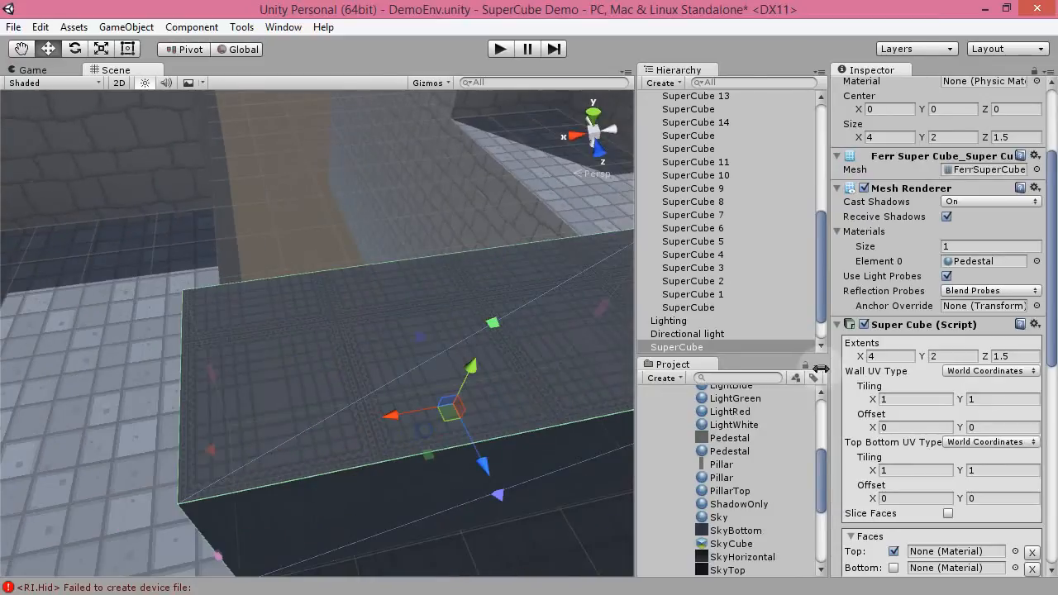
- Review the Wall UV Type options and set the super cube's Top Bottom UV Type to Unit
click(985, 370)
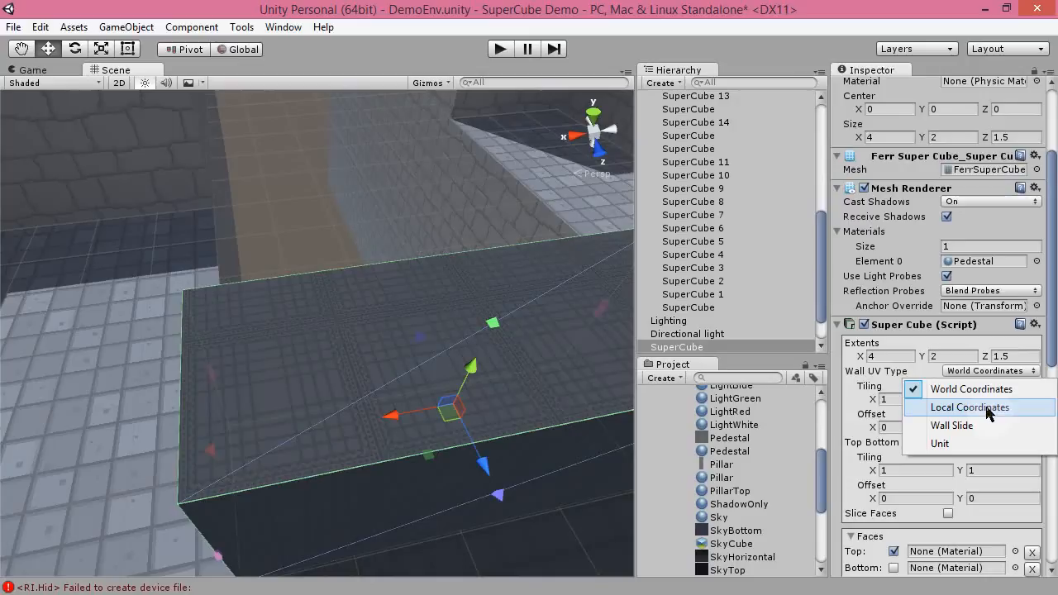
alt+drag(458, 298, 319, 248)
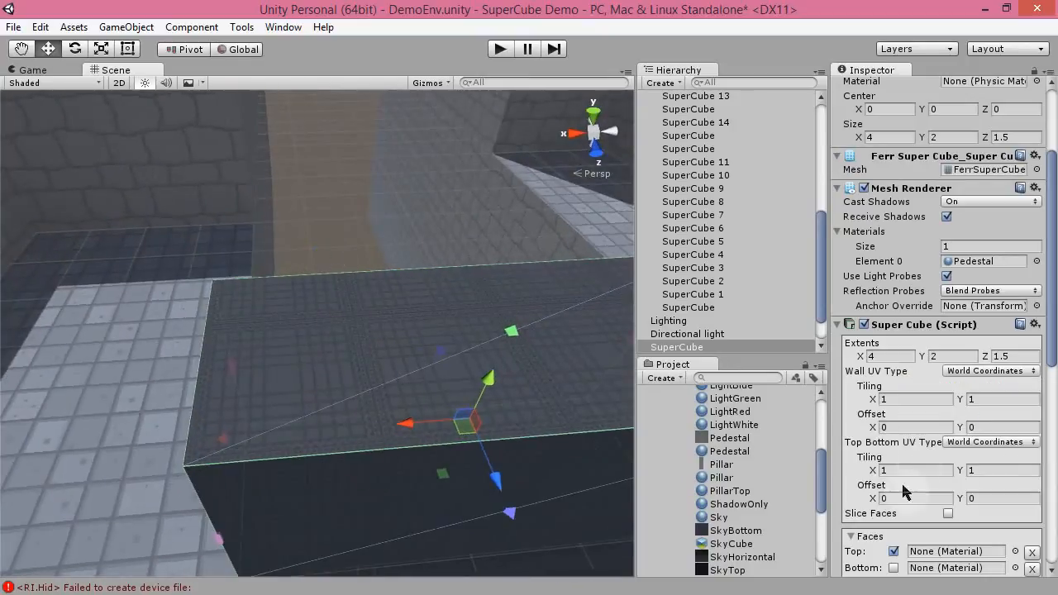
click(1010, 444)
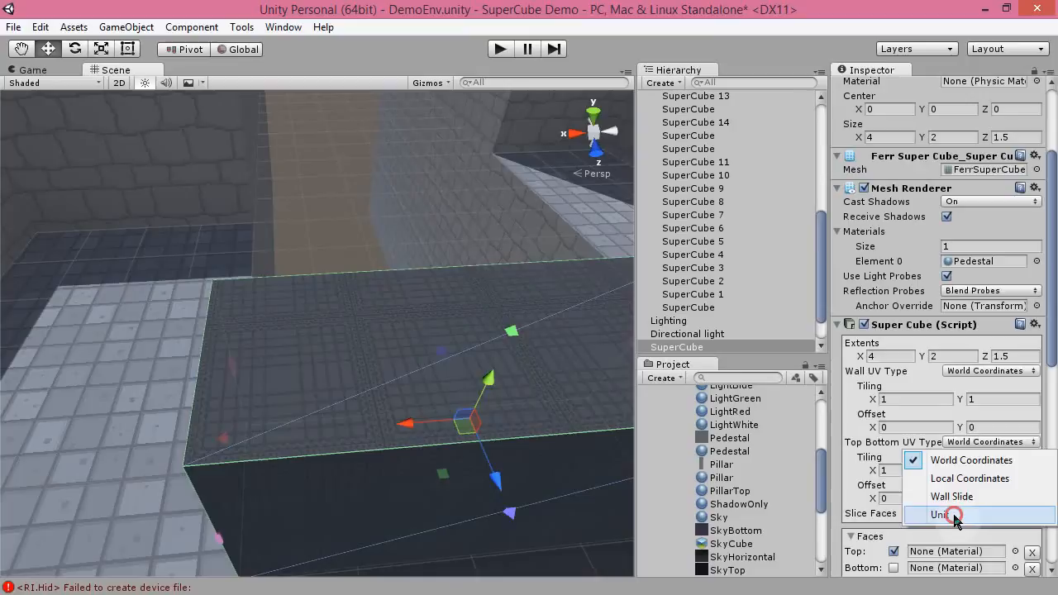
click(955, 515)
- Resize the super cube to 3.5 units along X and 2 units along Z
alt+drag(441, 165, 437, 444)
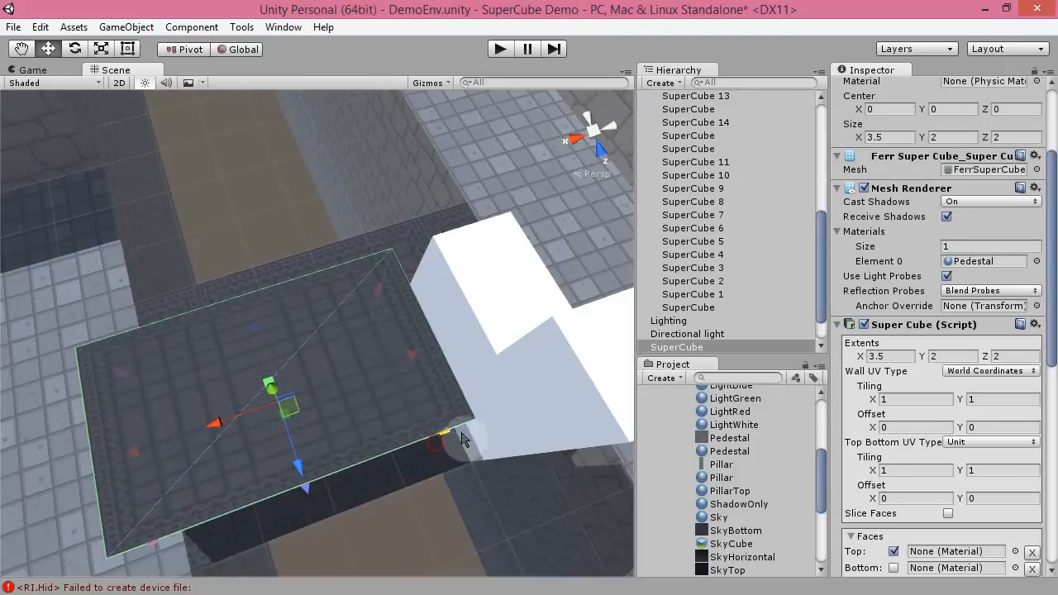
alt+drag(453, 518, 748, 400)
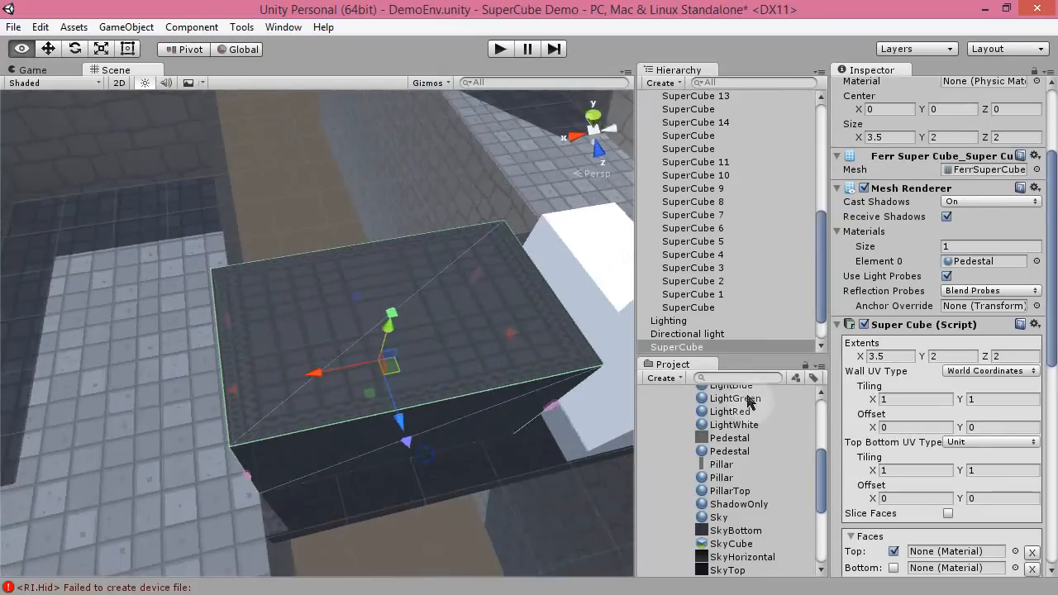
- Apply the Pillar material to only the super cube's Right face, at the end facing the tiled floor
alt+drag(548, 488, 785, 447)
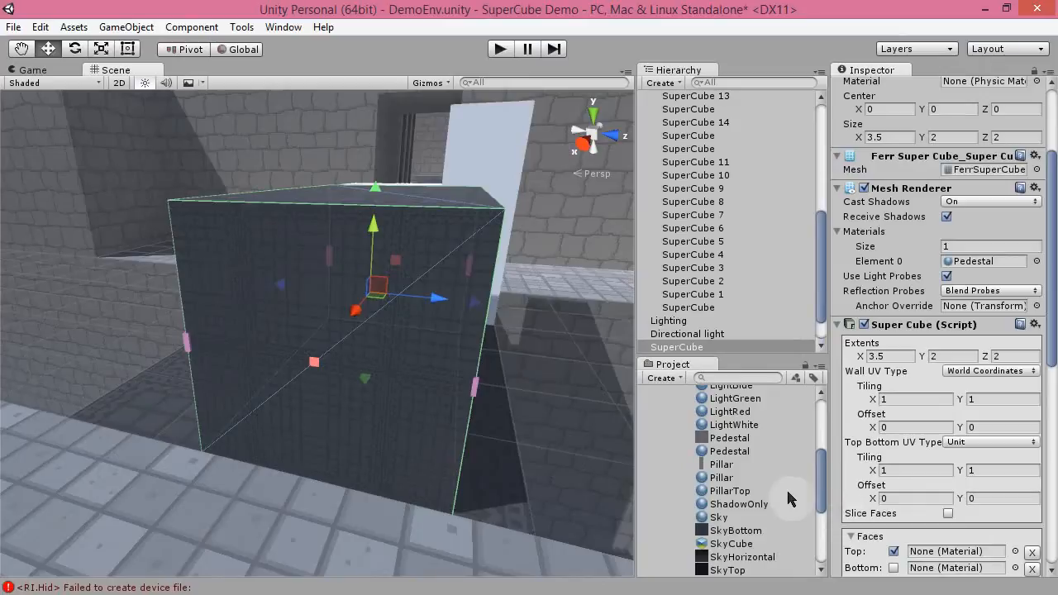
drag(722, 480, 301, 358)
alt+drag(490, 468, 668, 449)
- Select the Pillar texture asset and enlarge its preview to examine the image
click(722, 464)
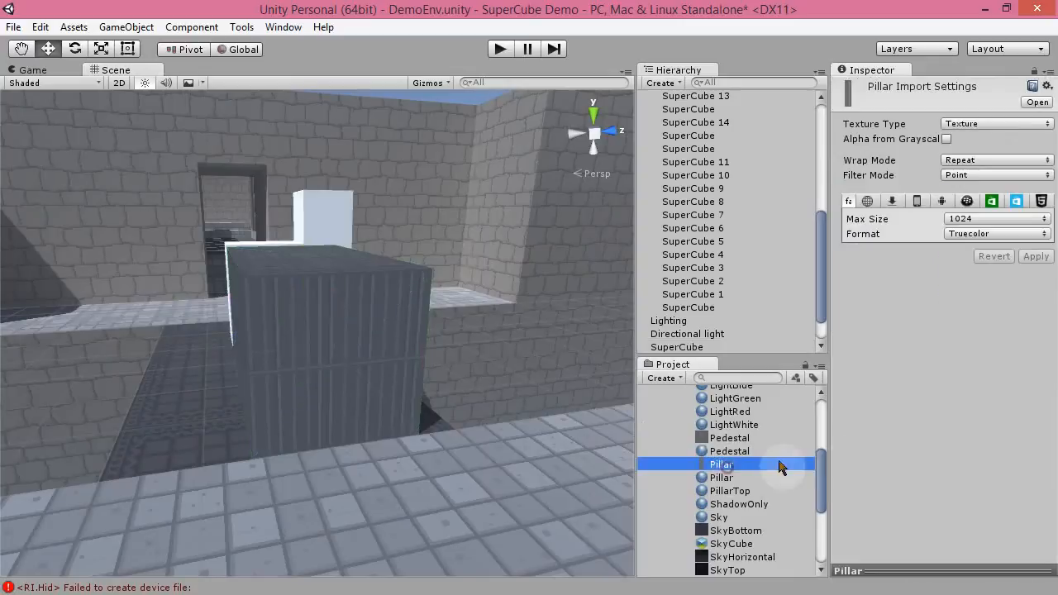
click(959, 558)
drag(958, 564, 946, 258)
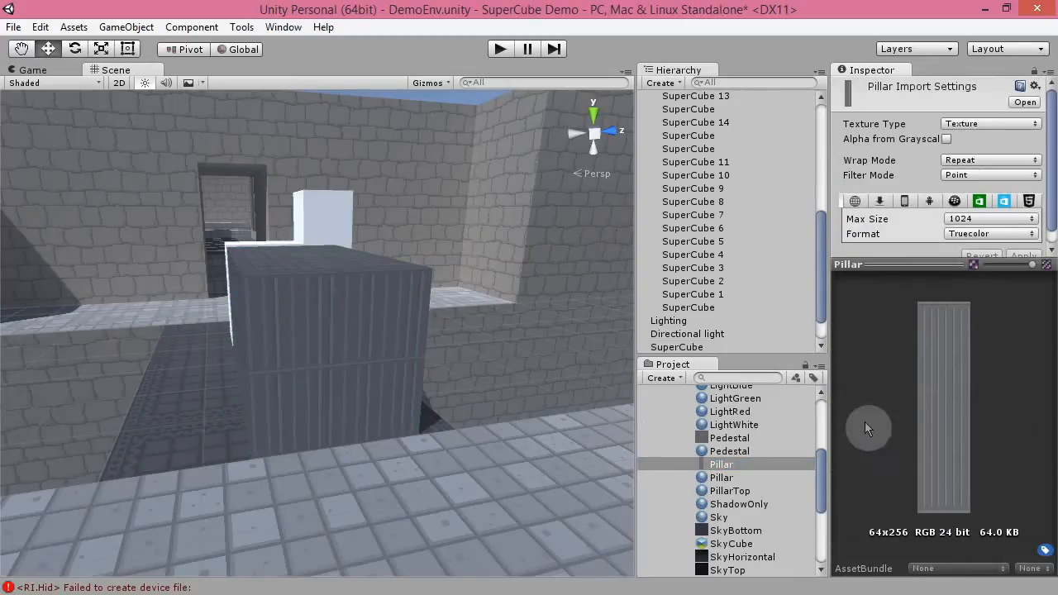
- Reselect the bridge super cube and change its Top Bottom UV Type to Wall Slide
click(316, 323)
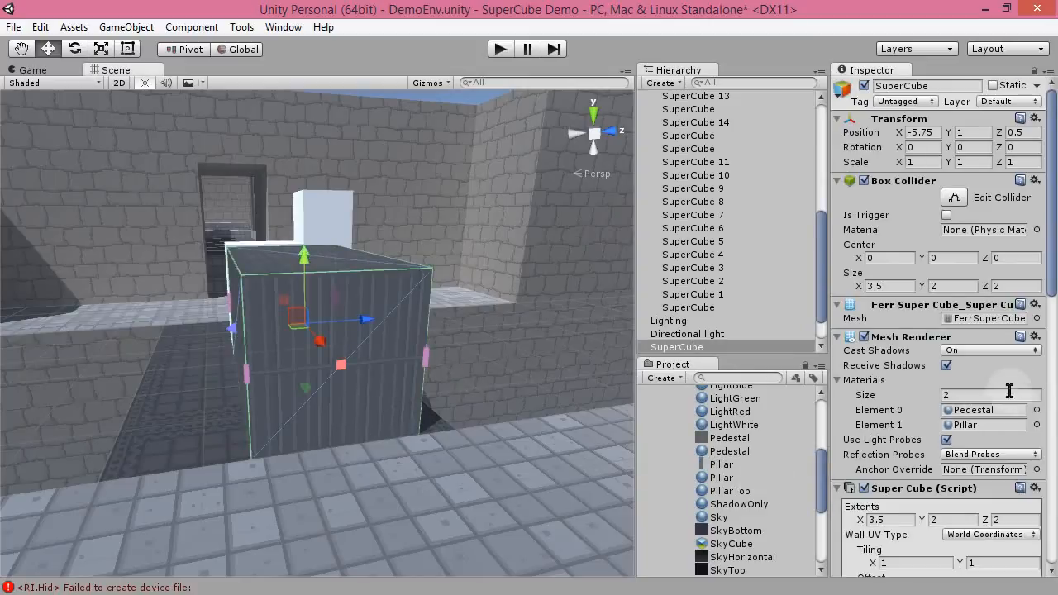
scroll(958, 496, down, 5)
click(992, 457)
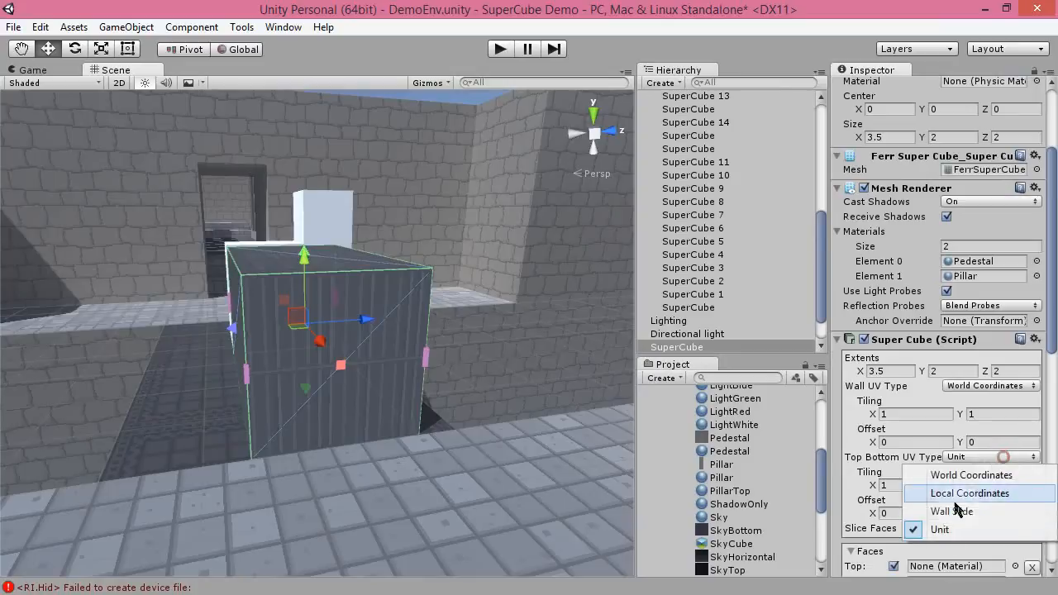
click(976, 522)
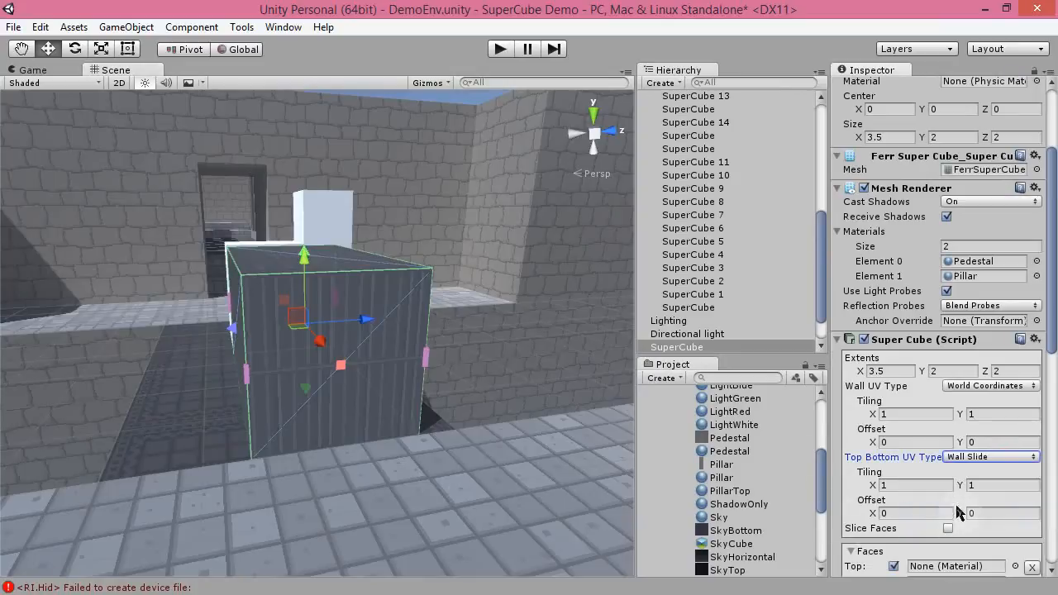
- Set the super cube's Wall UV Type to Wall Slide and view the pillar-textured end face
click(1001, 386)
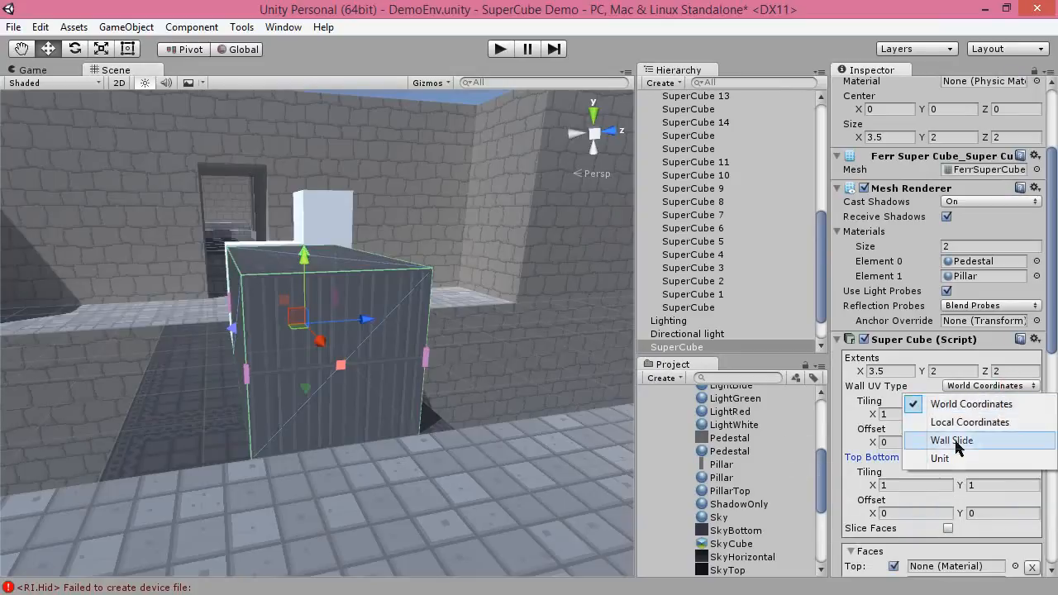
click(971, 441)
alt+drag(549, 390, 308, 381)
alt+drag(267, 411, 335, 295)
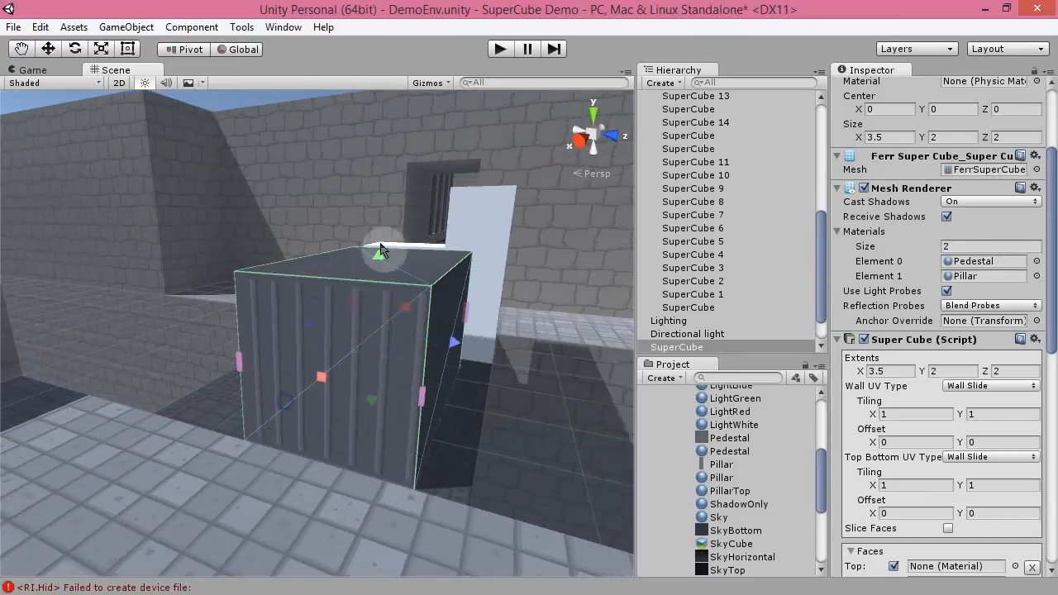
- Raise the super cube's height to 3 units to test the sliding wall texture, and bring it back to 2
drag(377, 258, 368, 298)
drag(383, 213, 392, 194)
alt+drag(271, 381, 559, 374)
alt+drag(421, 391, 259, 372)
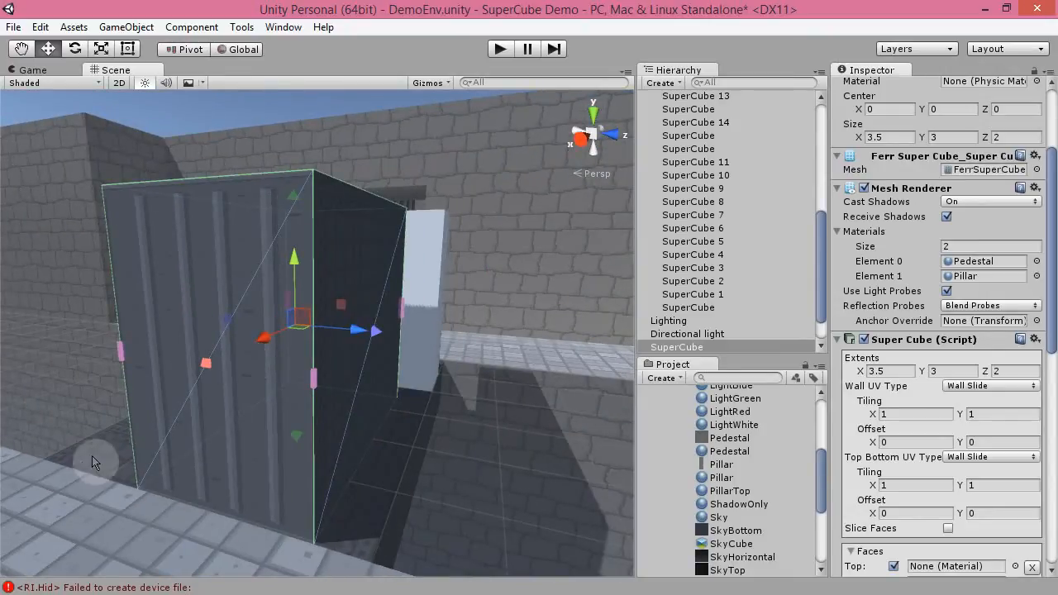
alt+drag(260, 477, 302, 468)
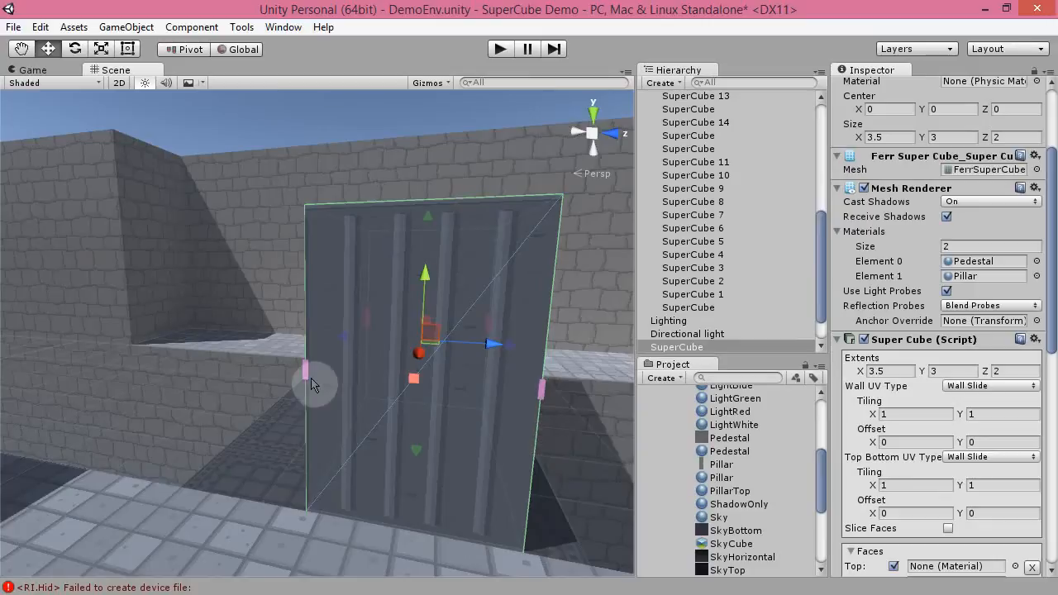
alt+drag(589, 382, 399, 389)
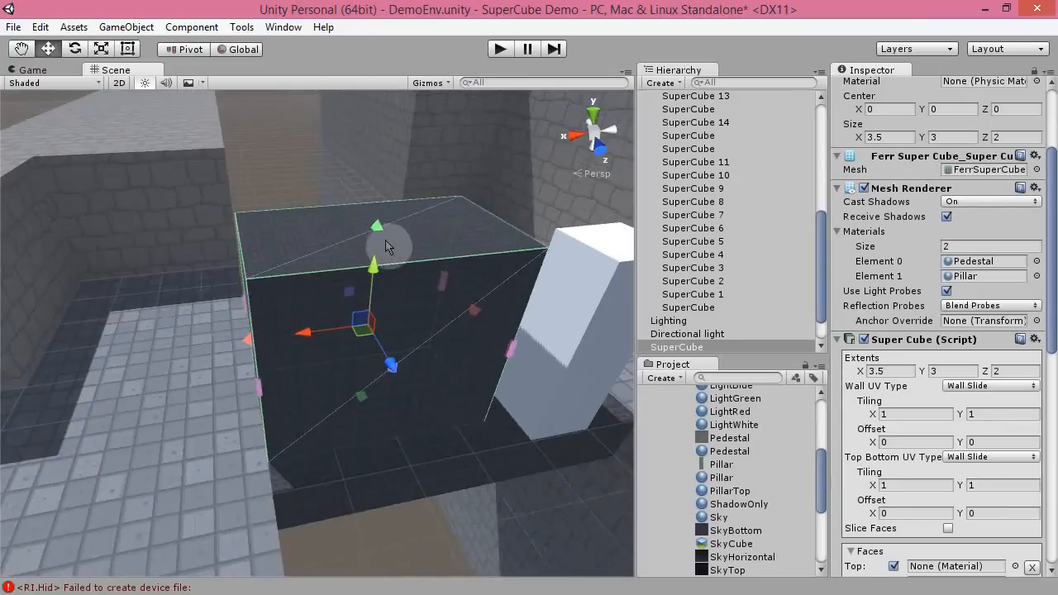
drag(376, 228, 369, 296)
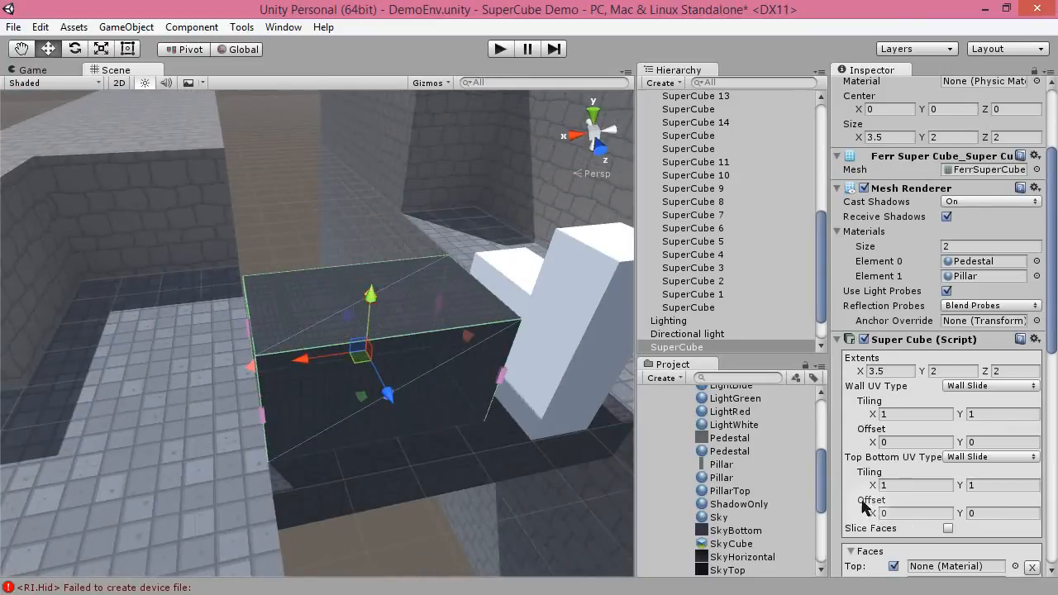
alt+drag(447, 466, 398, 483)
- Collapse the super cube's face settings and enable Slice Faces with a slice distance of 1
scroll(951, 476, down, 3)
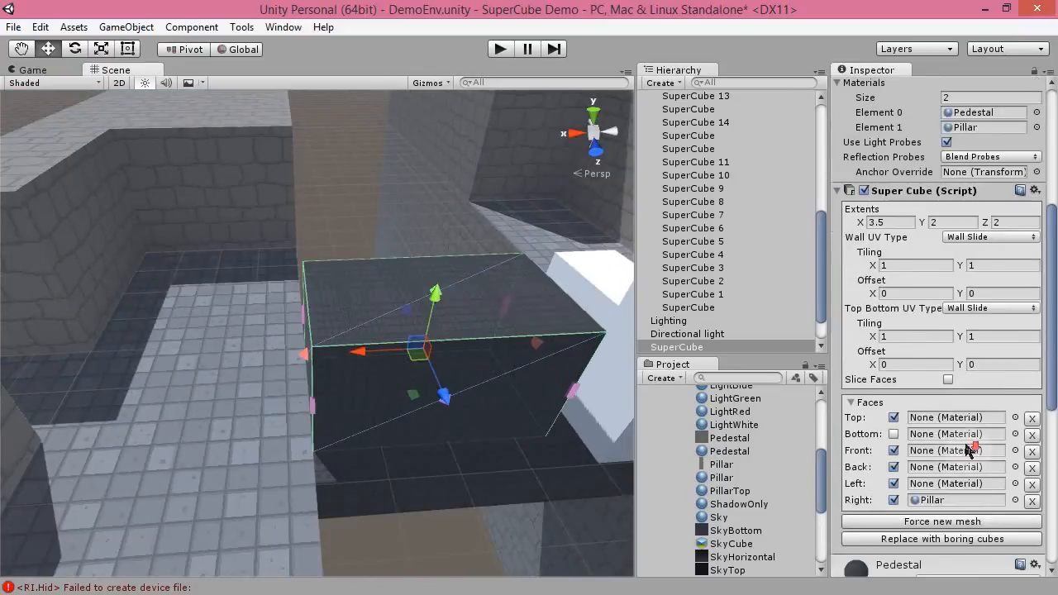
click(852, 402)
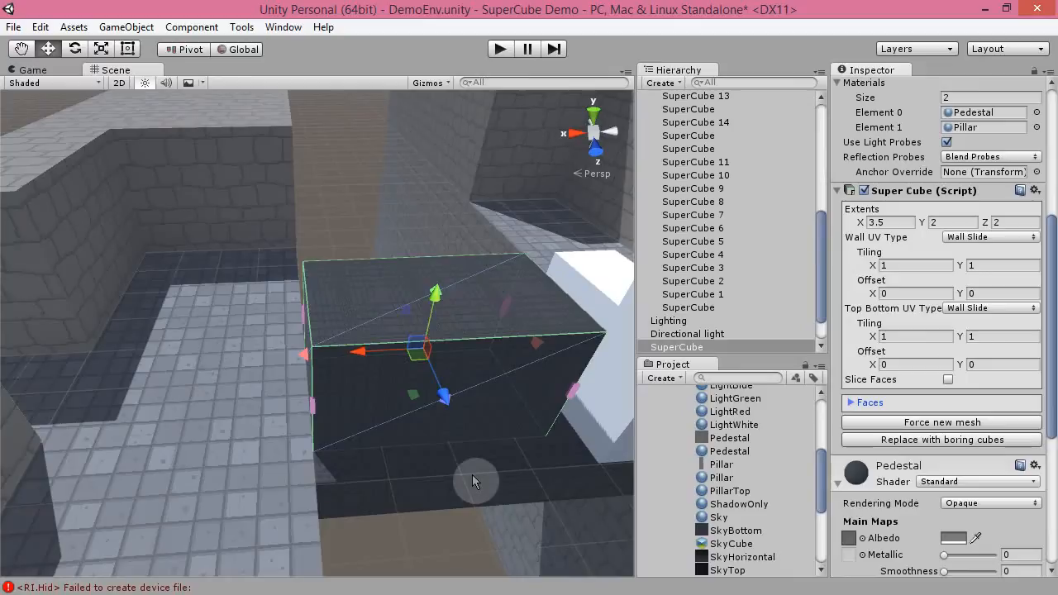
click(946, 383)
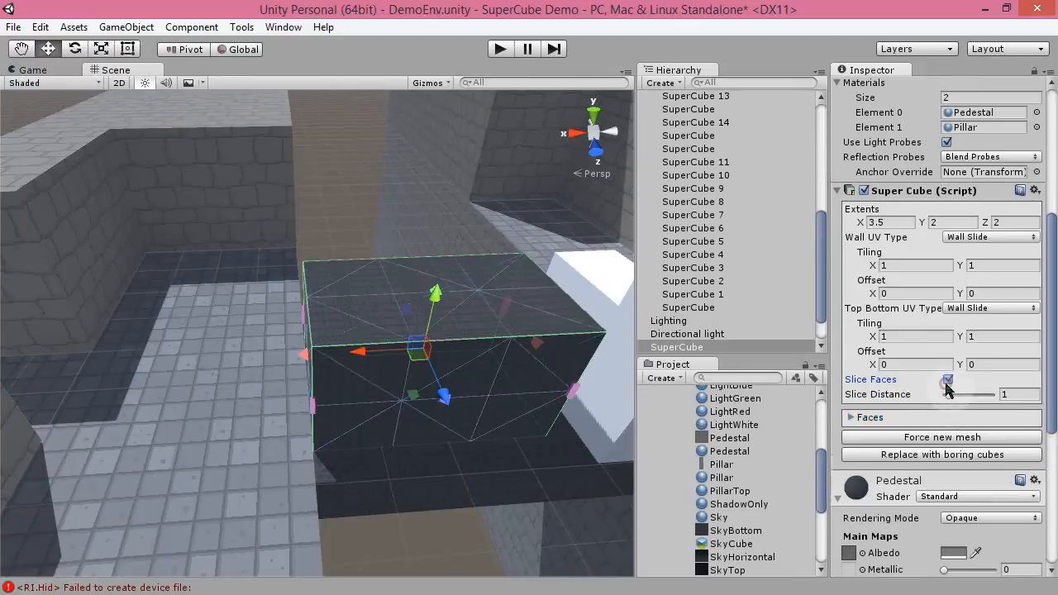
alt+drag(349, 311, 283, 202)
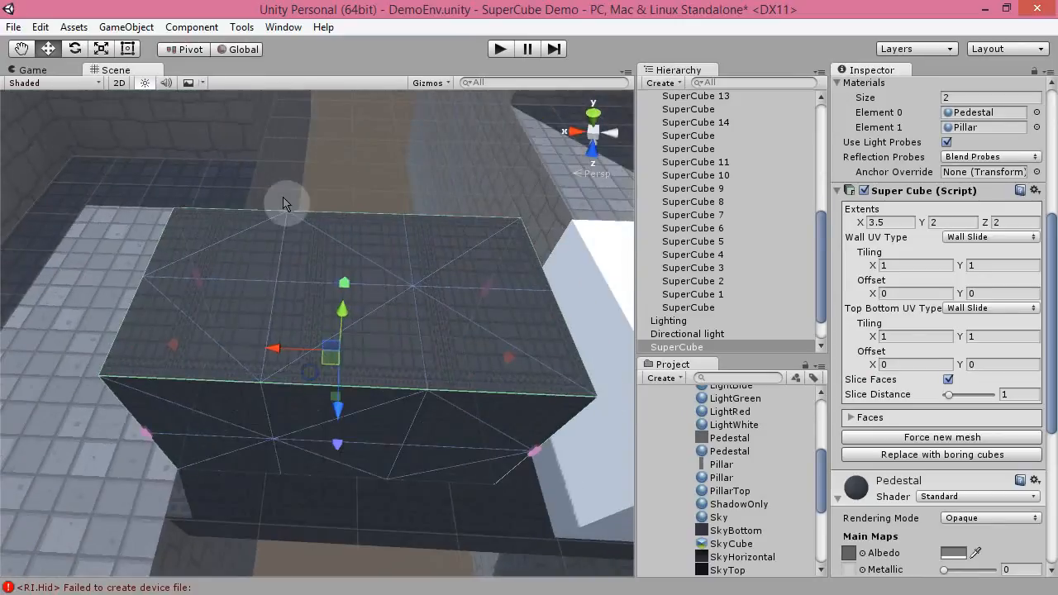
alt+drag(404, 517, 252, 364)
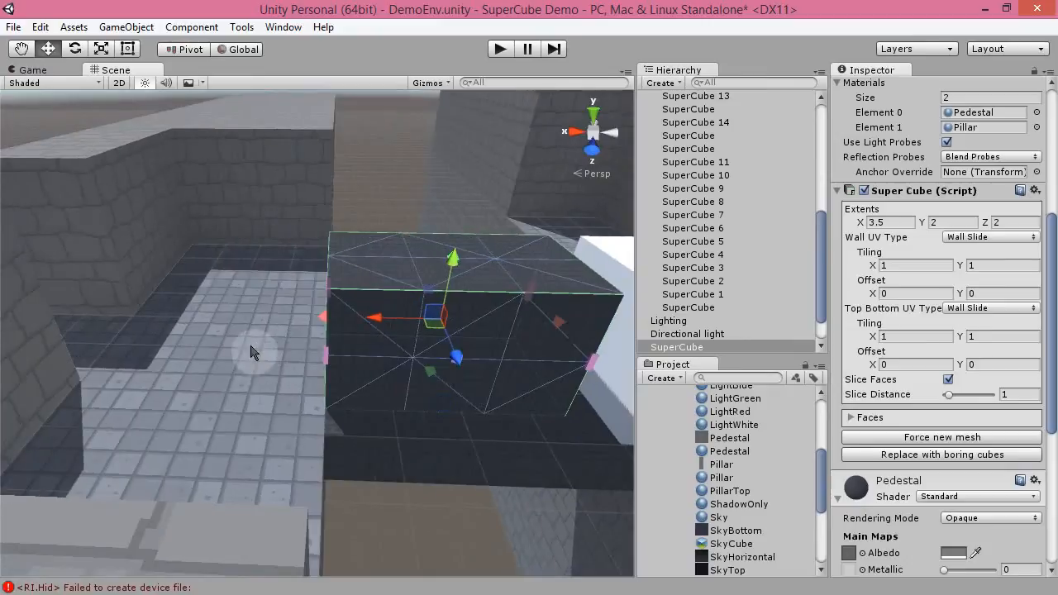
- Lengthen the sliced super cube to 5.5 units along X and set its slice distance to 0.3
drag(323, 319, 205, 330)
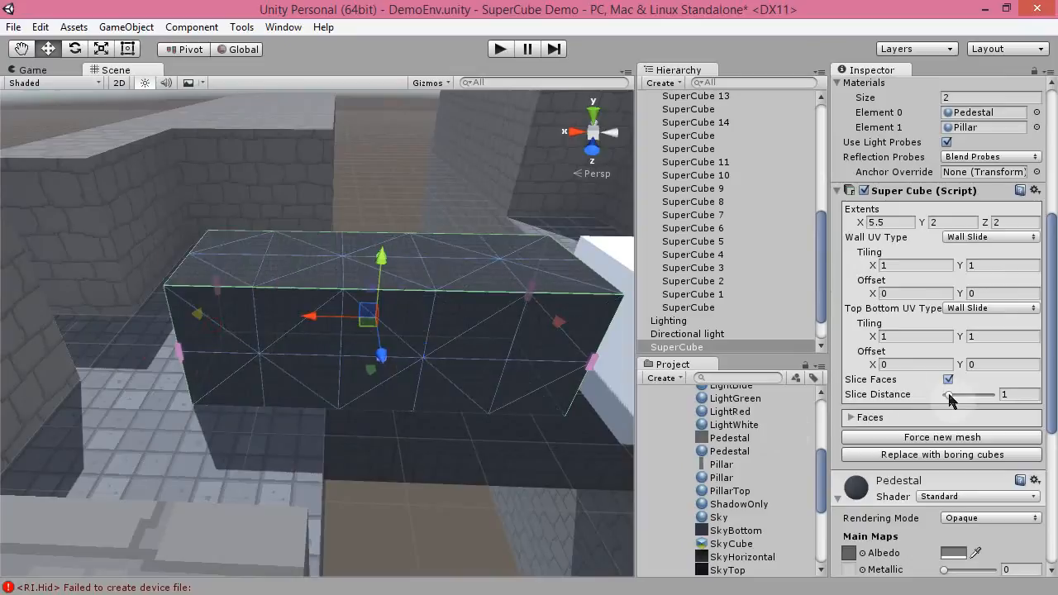
mouse_move(949, 397)
mouse_down()
mouse_move(966, 399)
mouse_move(945, 397)
mouse_up()
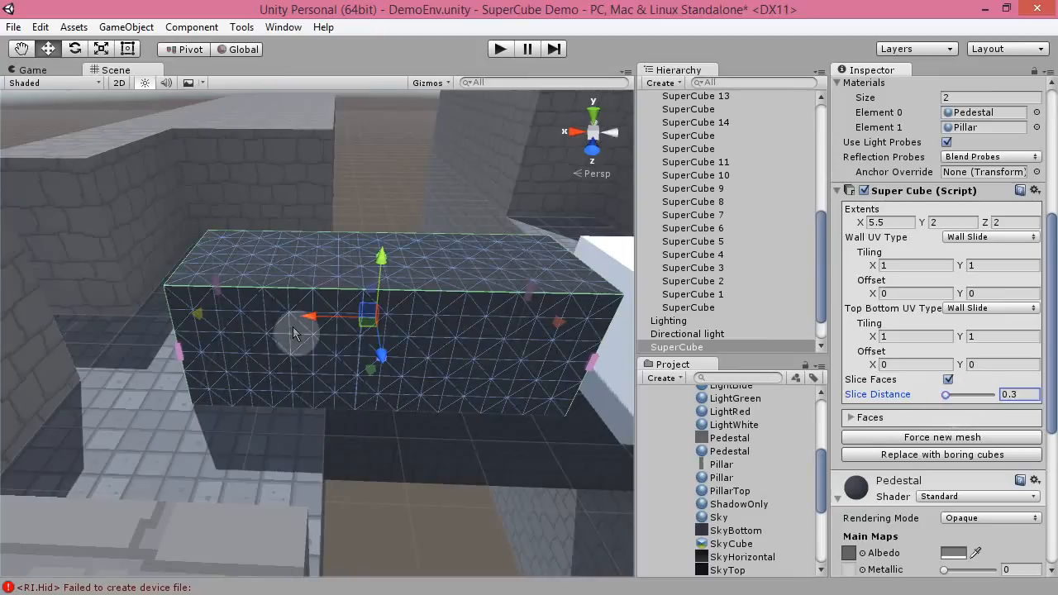
- Examine the triangle grid on the sliced super cube's top and side faces from several angles
alt+drag(383, 428, 295, 425)
scroll(297, 426, up, 5)
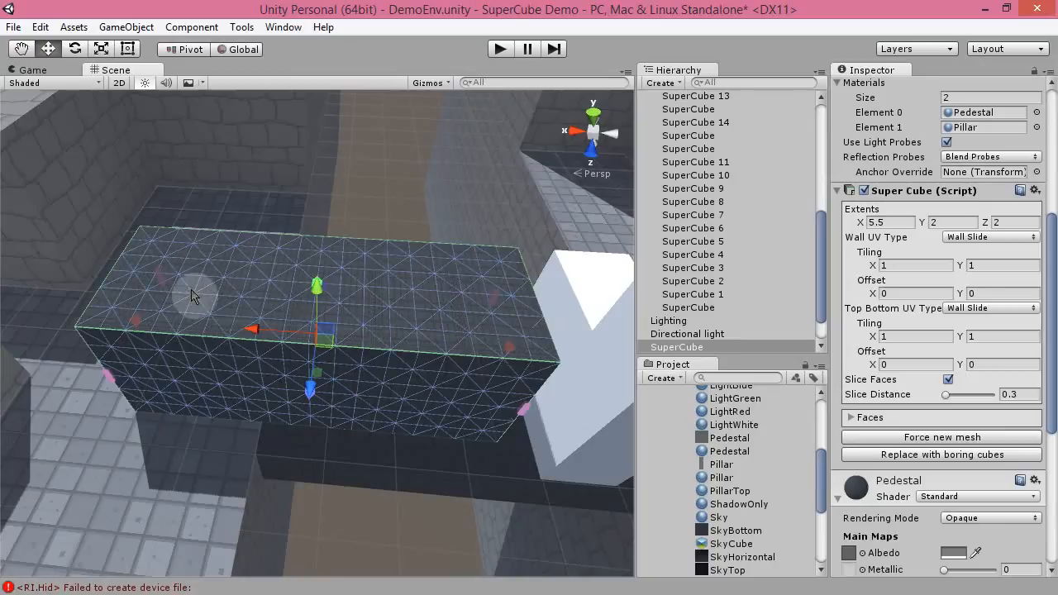
mouse_move(442, 486)
alt+mouse_down()
mouse_move(403, 500)
mouse_move(422, 479)
mouse_move(453, 478)
alt+mouse_up()
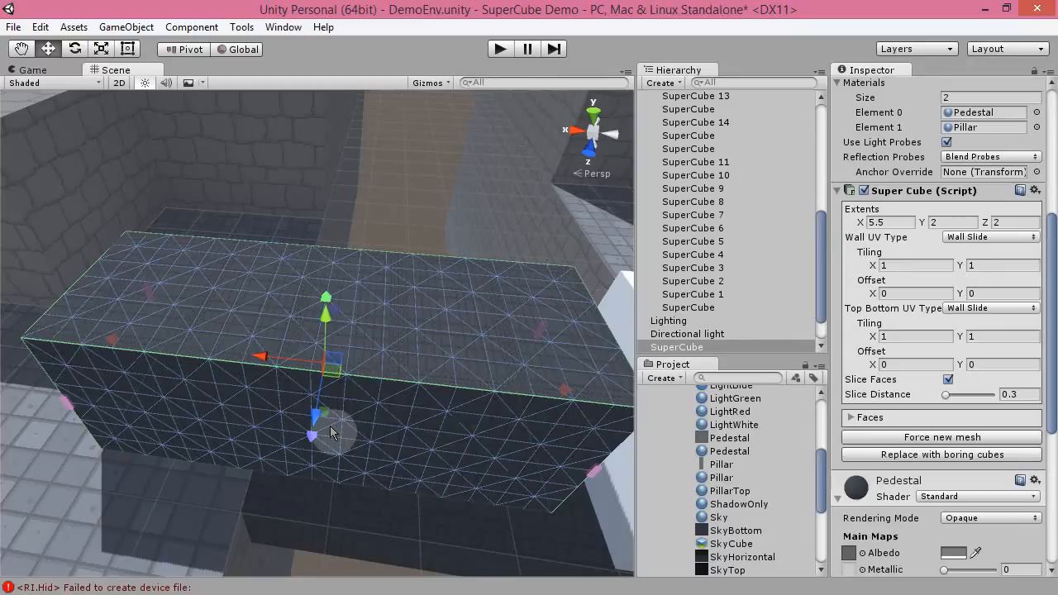
alt+drag(437, 312, 441, 240)
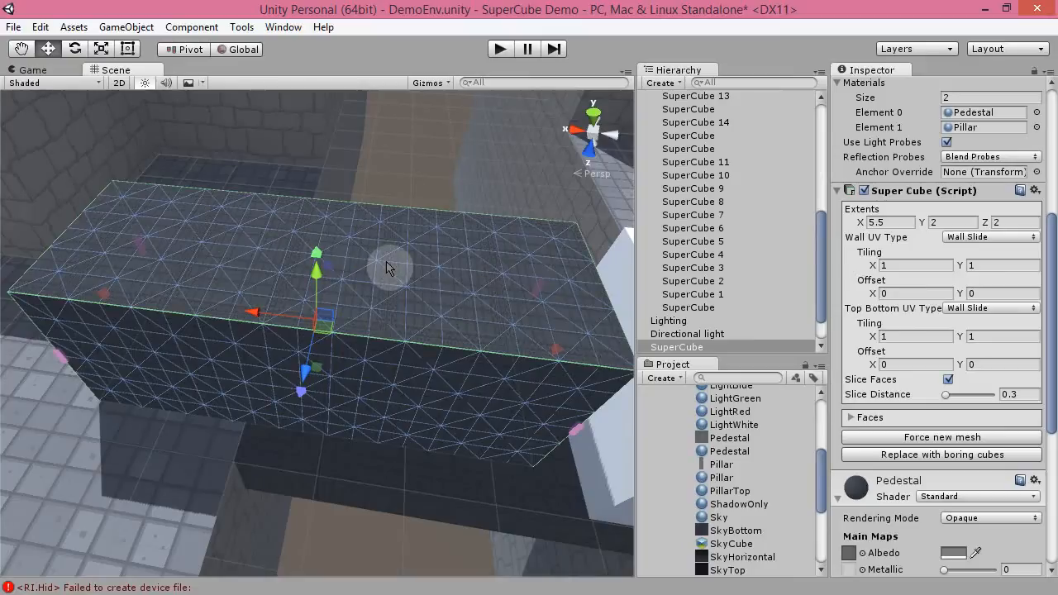
alt+drag(417, 434, 359, 411)
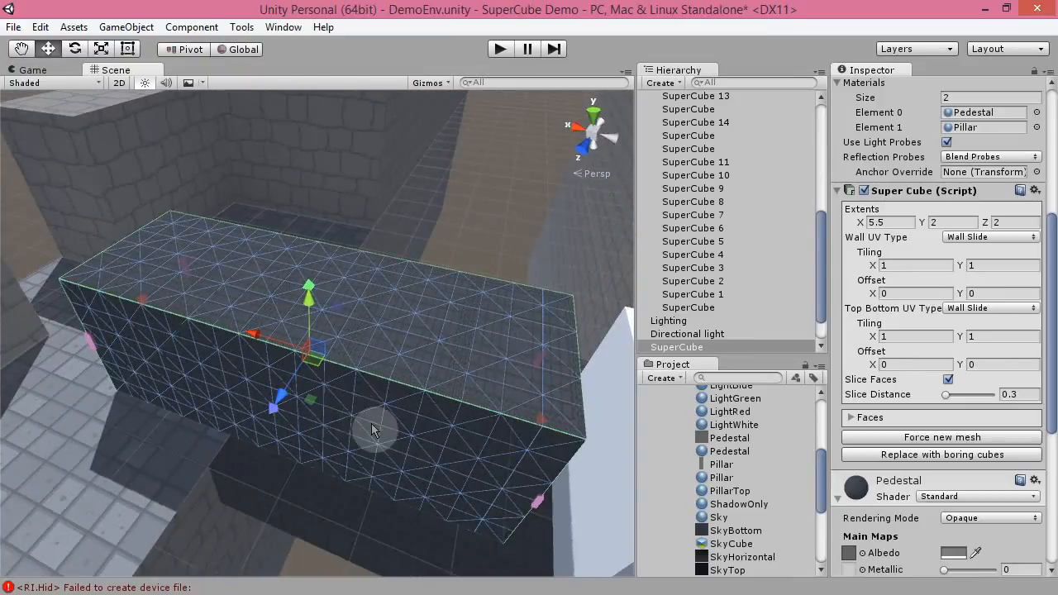
alt+drag(465, 363, 385, 363)
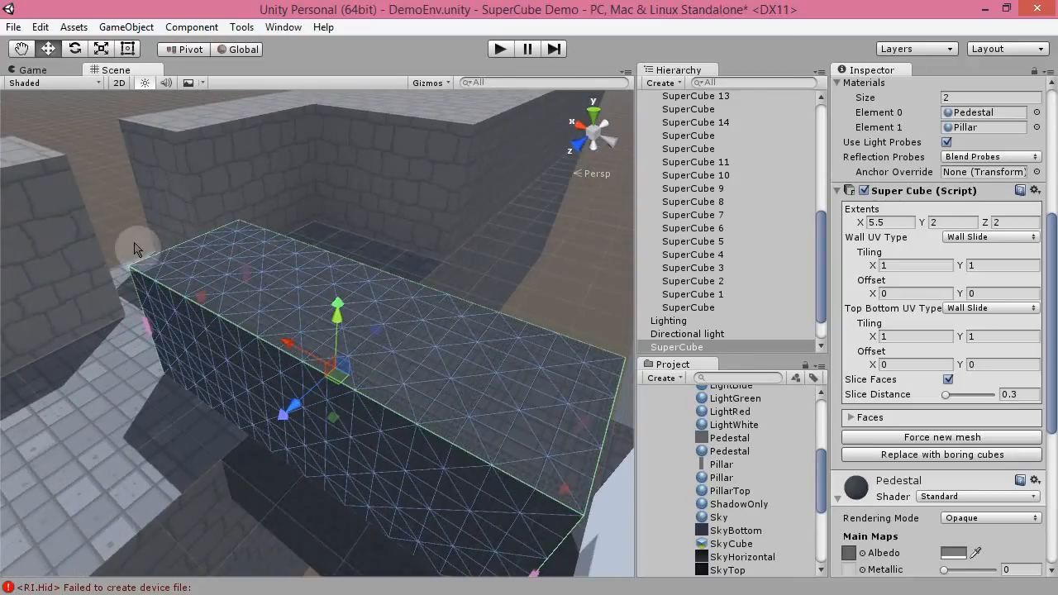
alt+drag(434, 545, 395, 440)
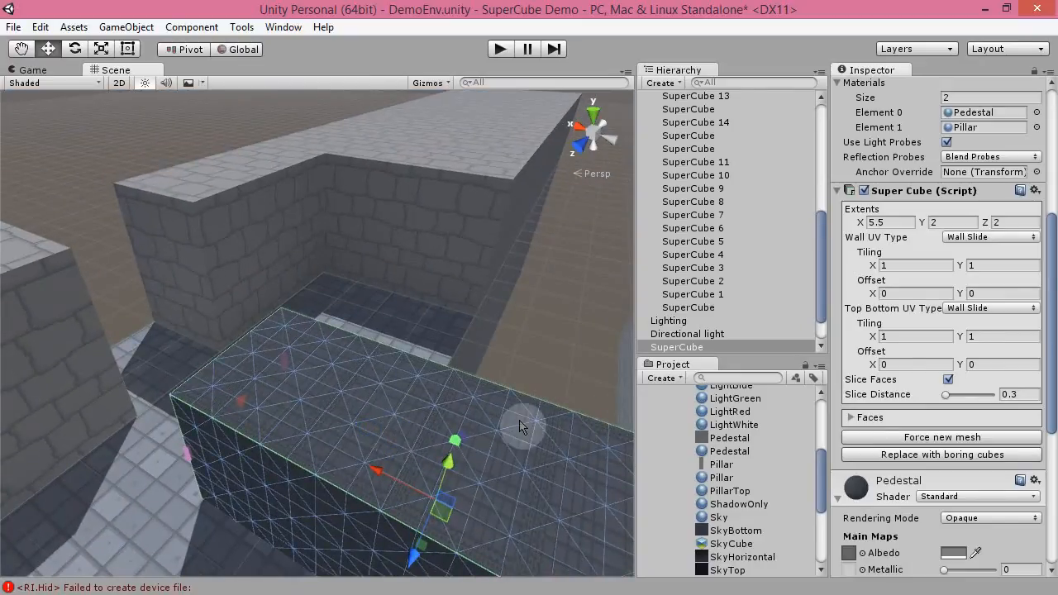
alt+drag(543, 338, 647, 345)
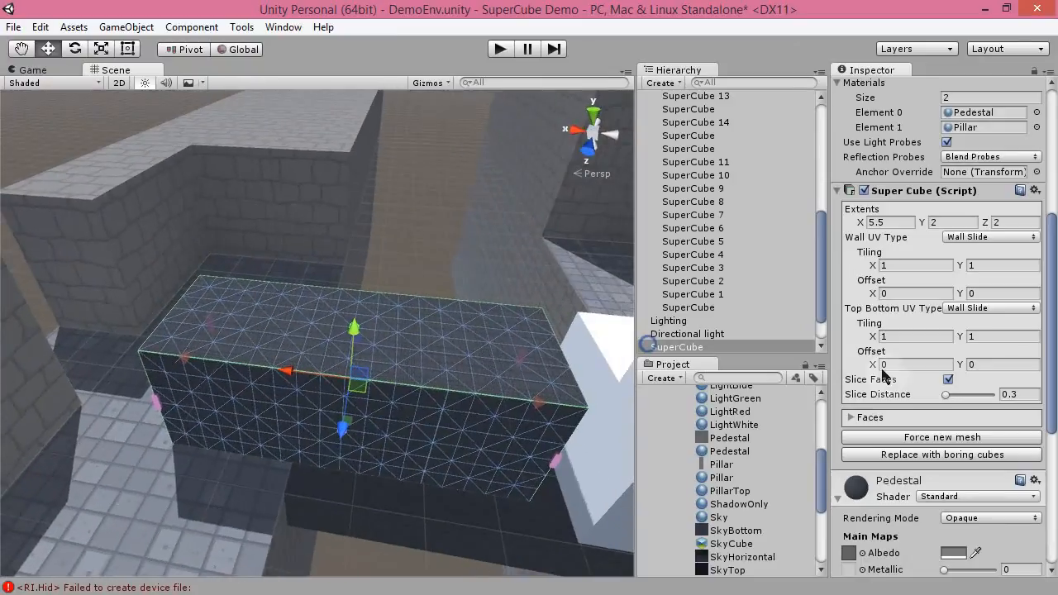
- Turn Slice Faces off and back on for the super cube, and force a new mesh for it
click(948, 380)
click(947, 380)
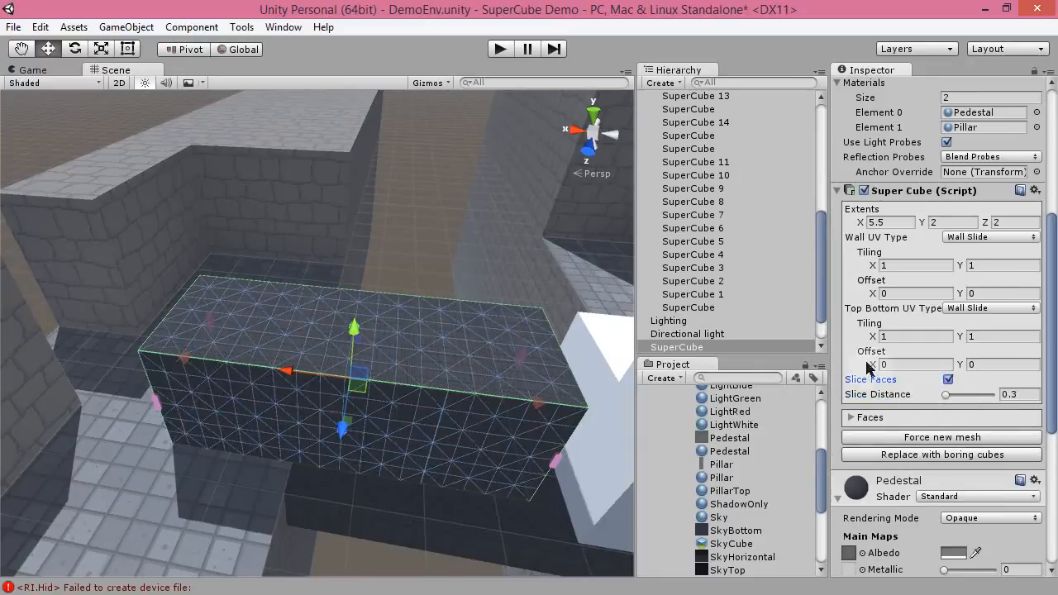
alt+drag(493, 328, 445, 357)
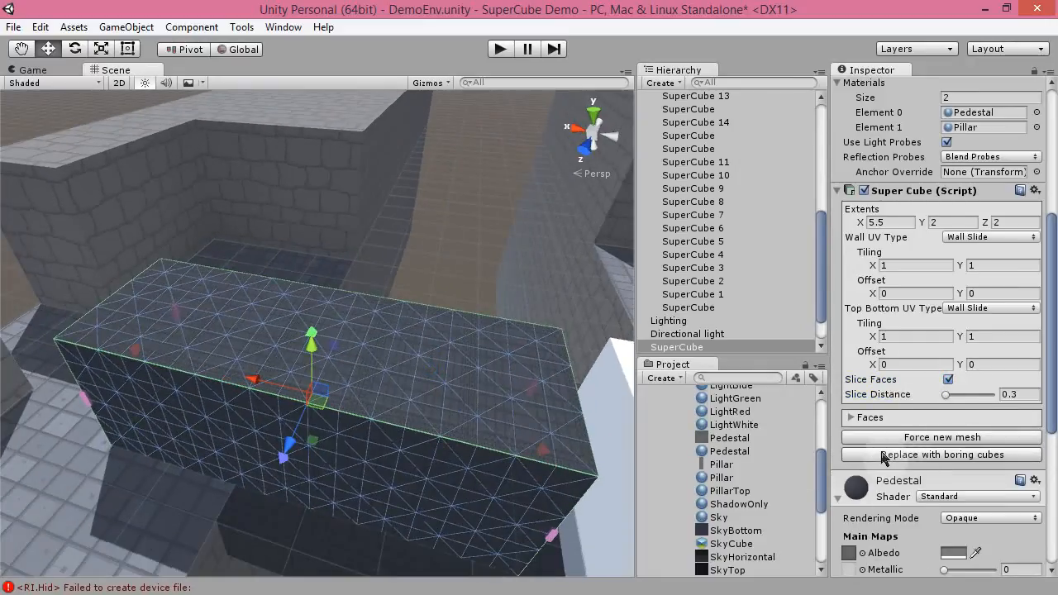
click(966, 438)
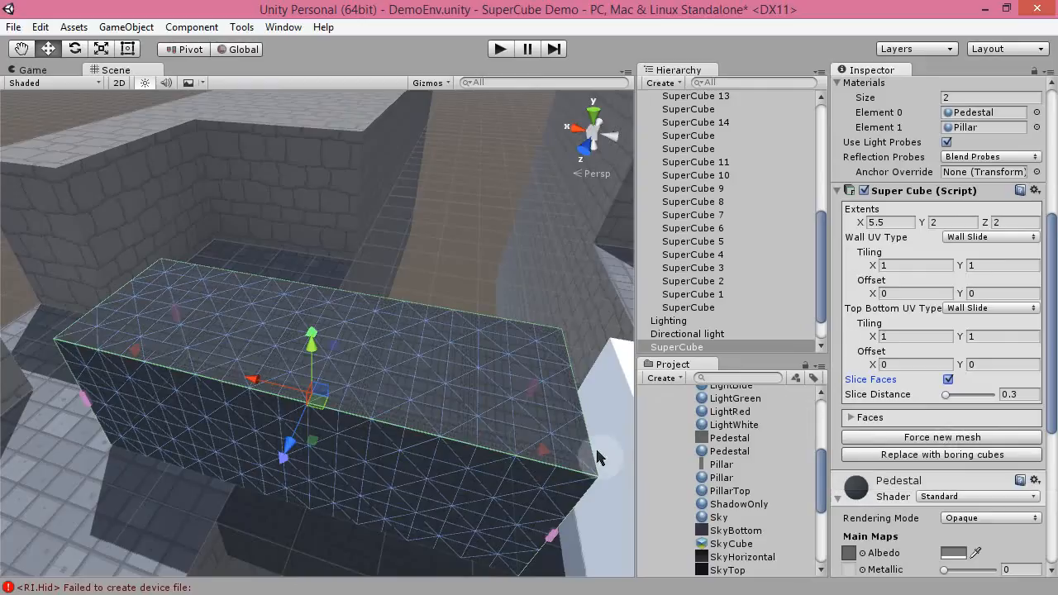
- Replace the sliced super cube with a boring cube and inspect the plain block from the opposite side
alt+drag(519, 361, 558, 389)
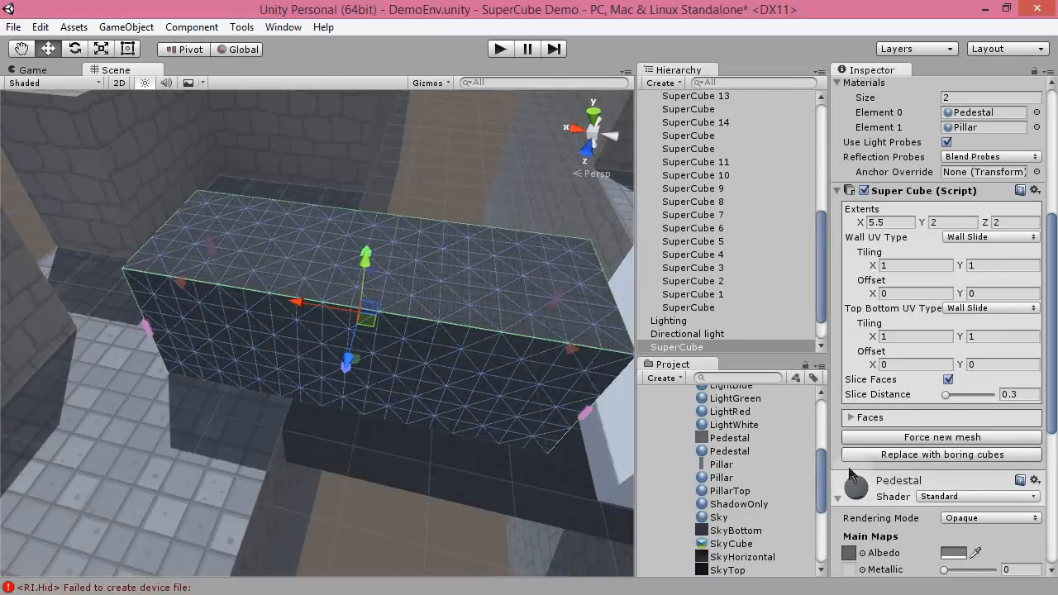
alt+drag(355, 425, 498, 357)
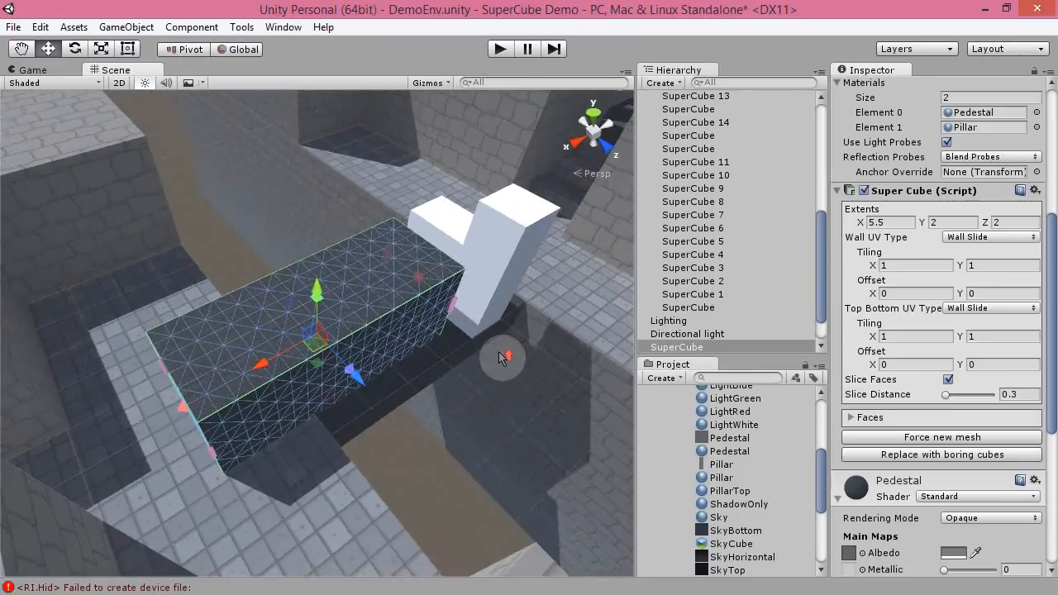
scroll(498, 357, up, 3)
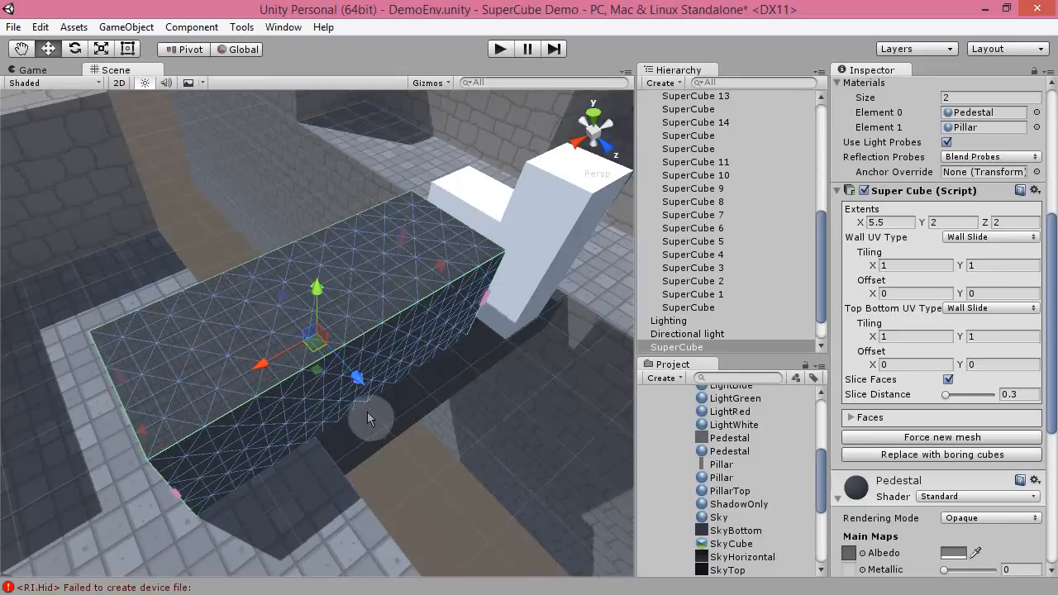
alt+drag(449, 453, 420, 487)
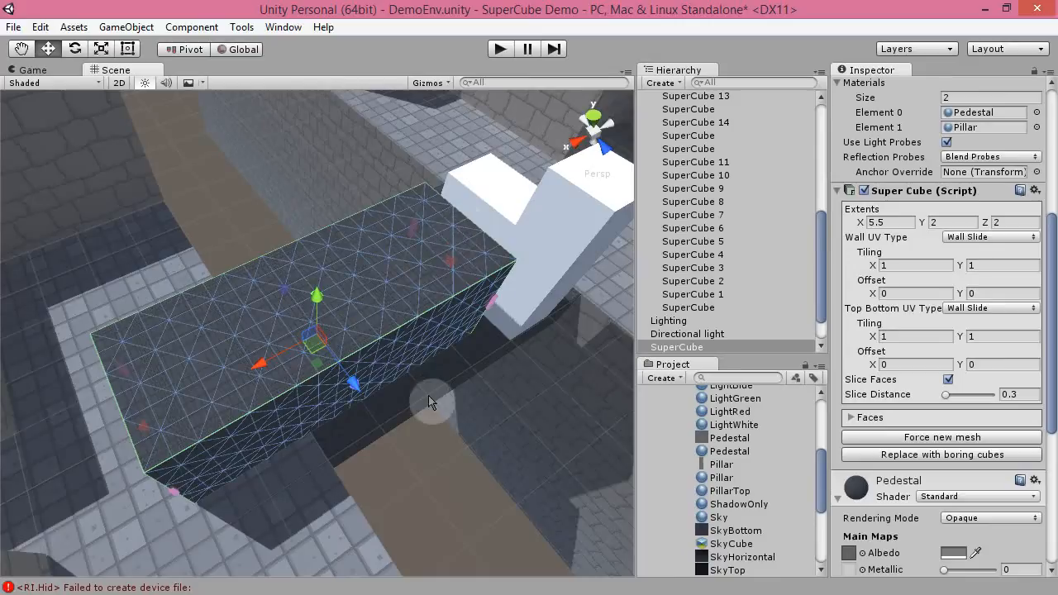
alt+drag(472, 476, 165, 378)
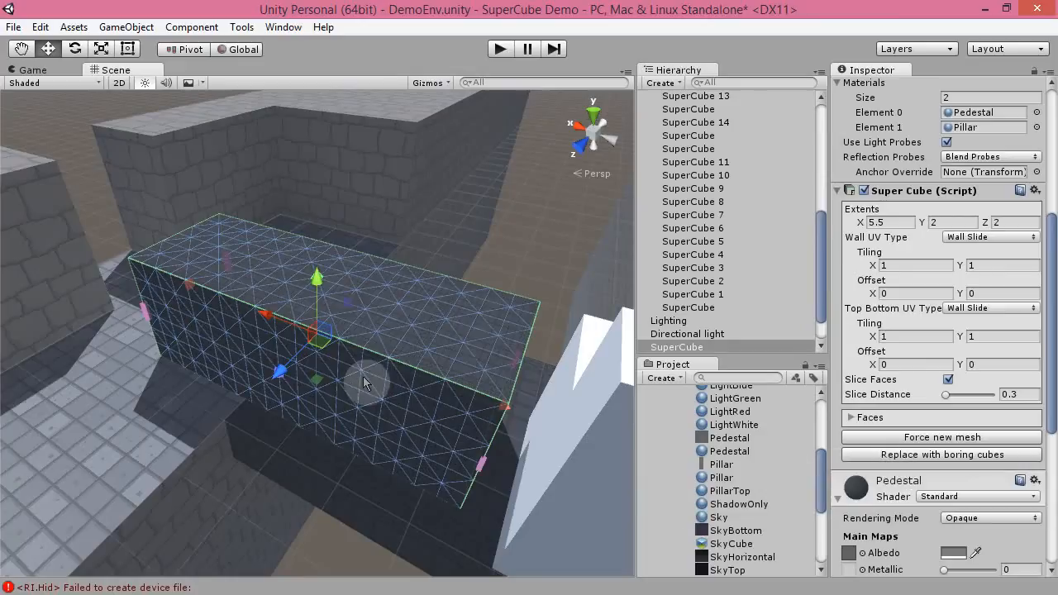
click(908, 459)
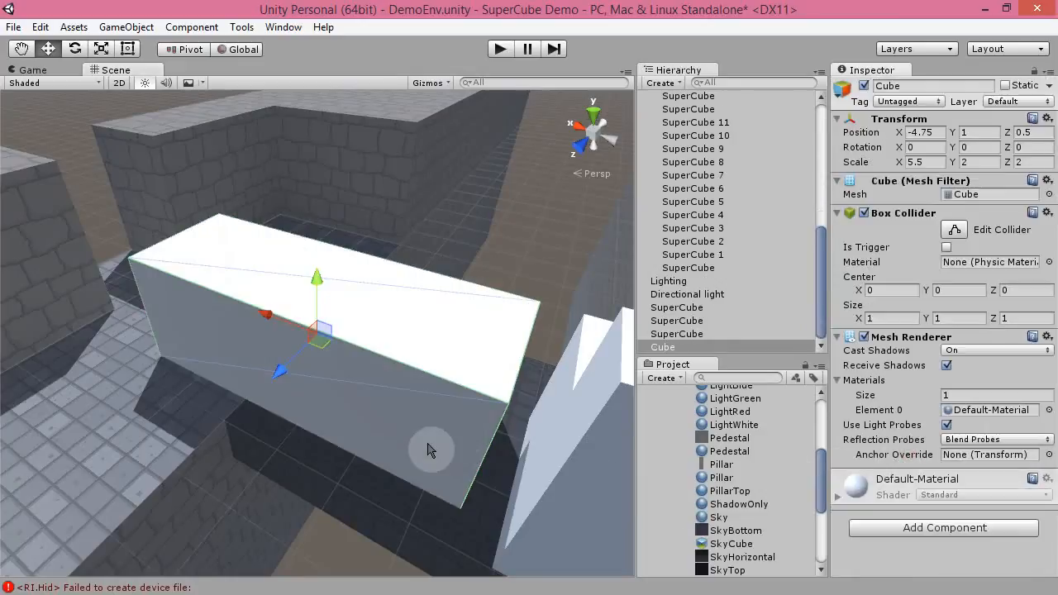
alt+drag(548, 253, 422, 288)
right_drag(419, 287, 420, 288)
key(f)
alt+drag(524, 322, 1047, 358)
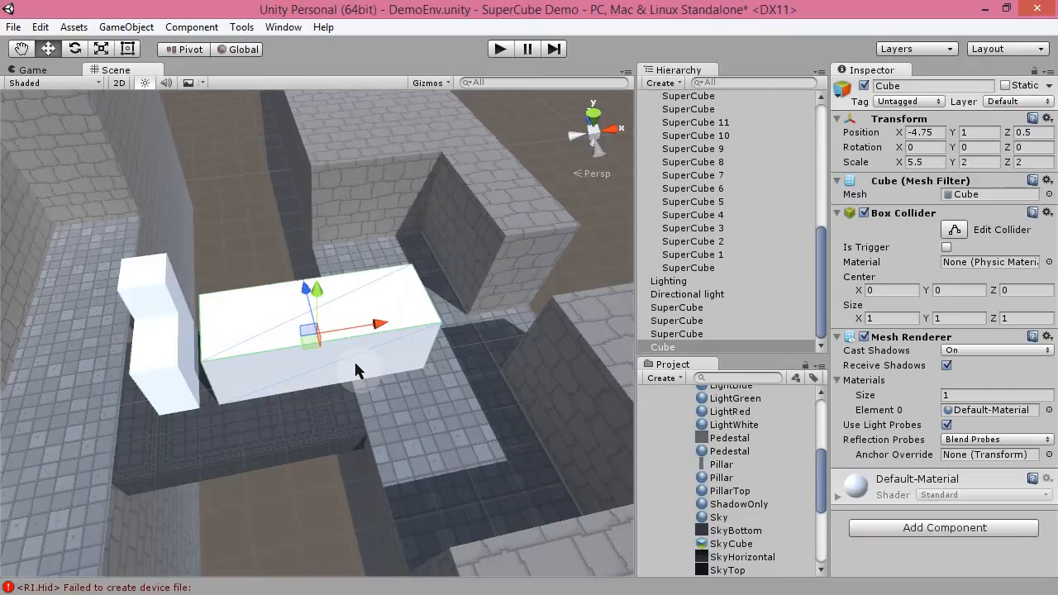
- Undo the boring cube replacement and review the super cube's script settings and sliced mesh
key(ctrl+z)
alt+drag(331, 461, 579, 471)
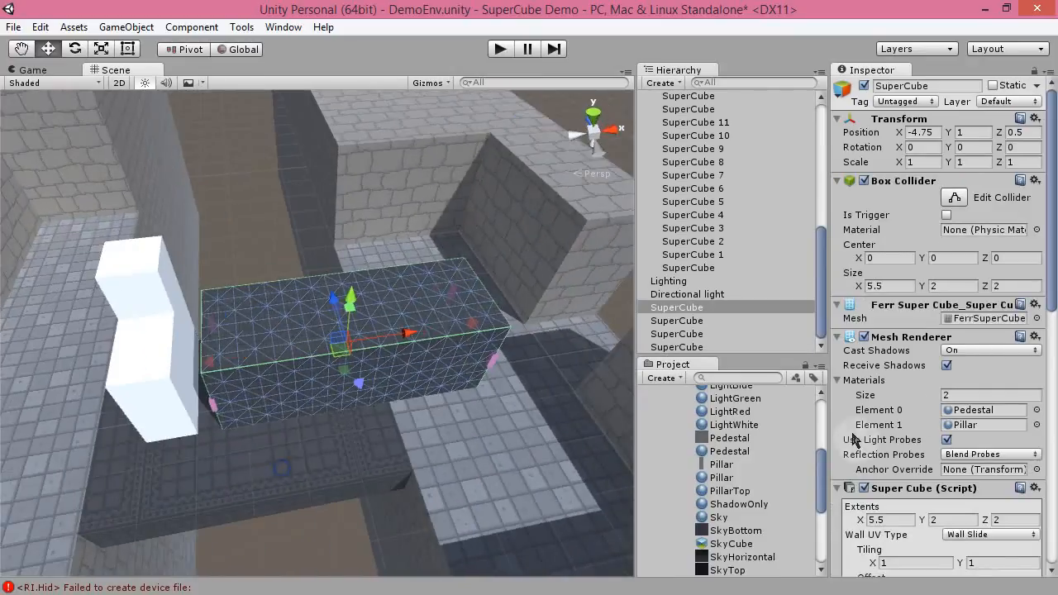
scroll(920, 409, down, 6)
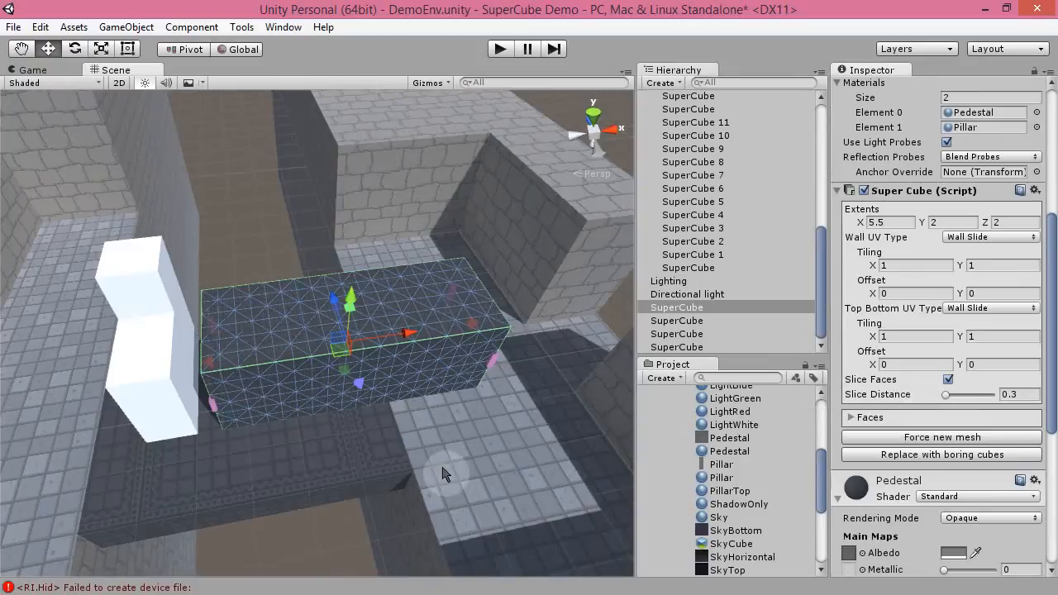
alt+drag(371, 465, 279, 496)
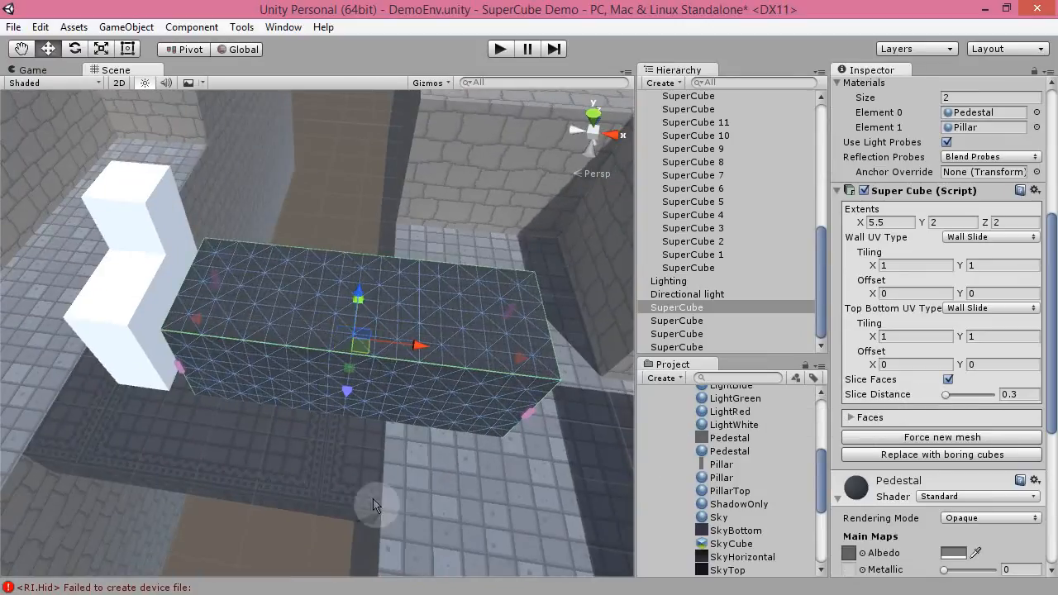
right_drag(562, 495, 608, 479)
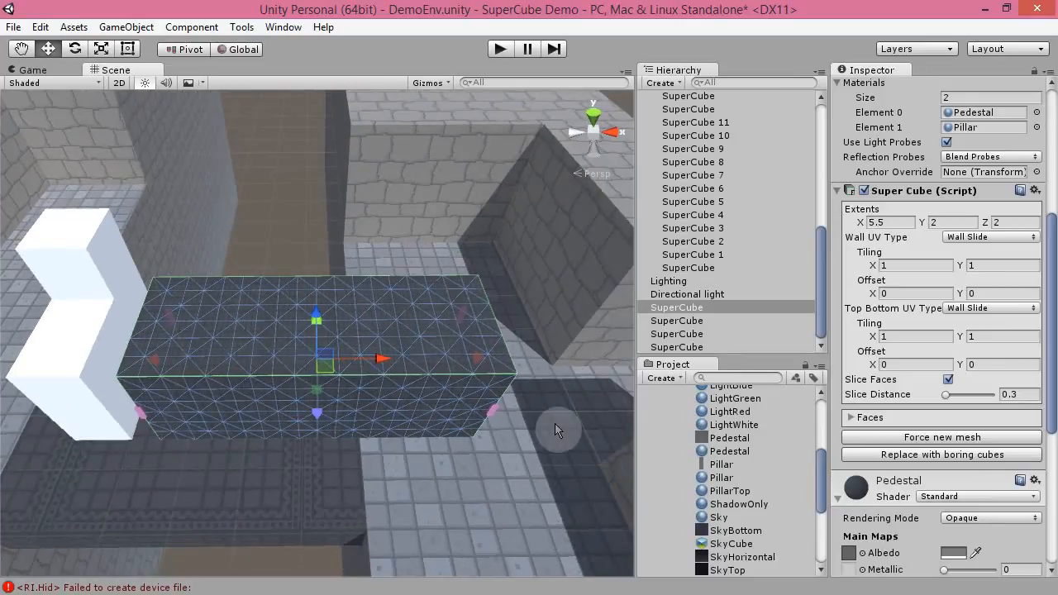
alt+drag(546, 386, 357, 436)
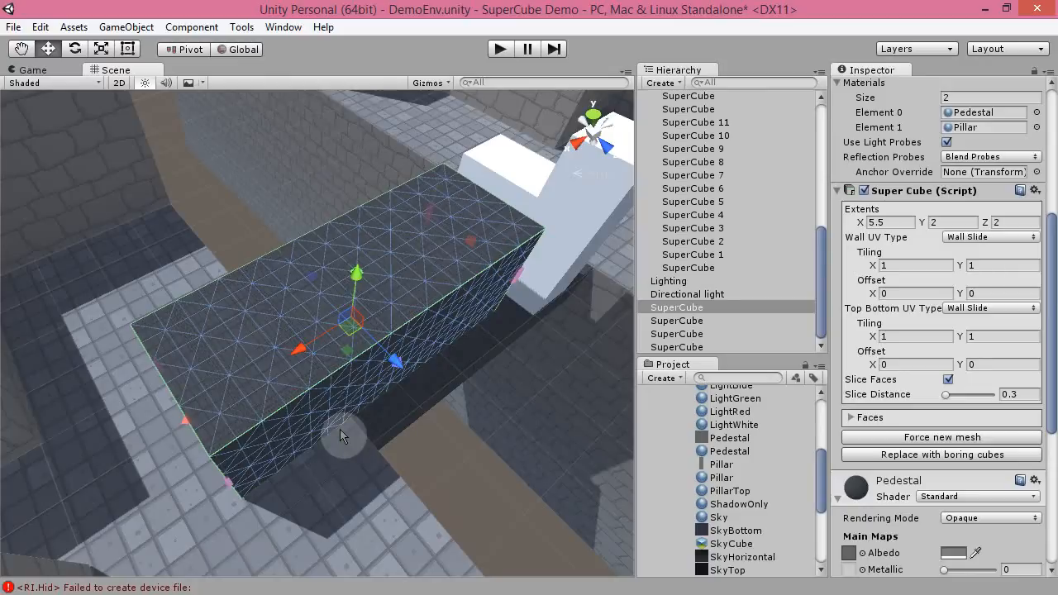
alt+drag(573, 474, 605, 351)
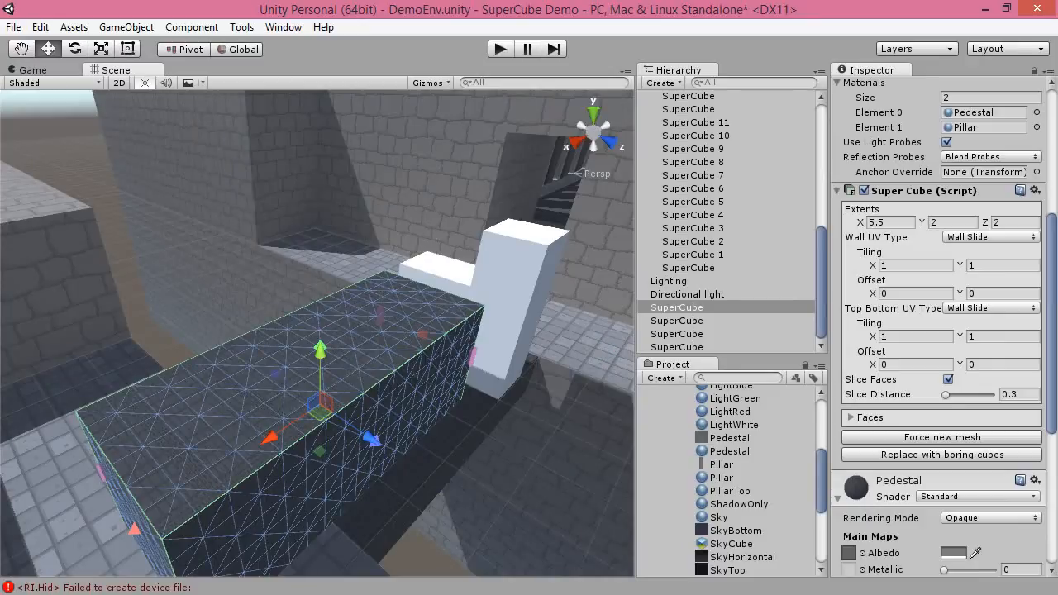